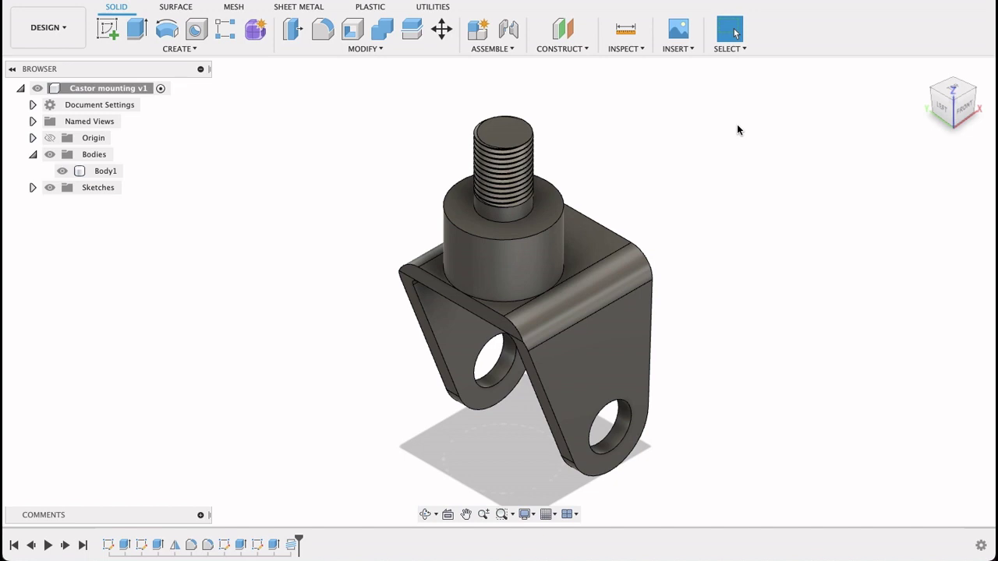
middle_click_drag(732, 131, 689, 165, "shift")
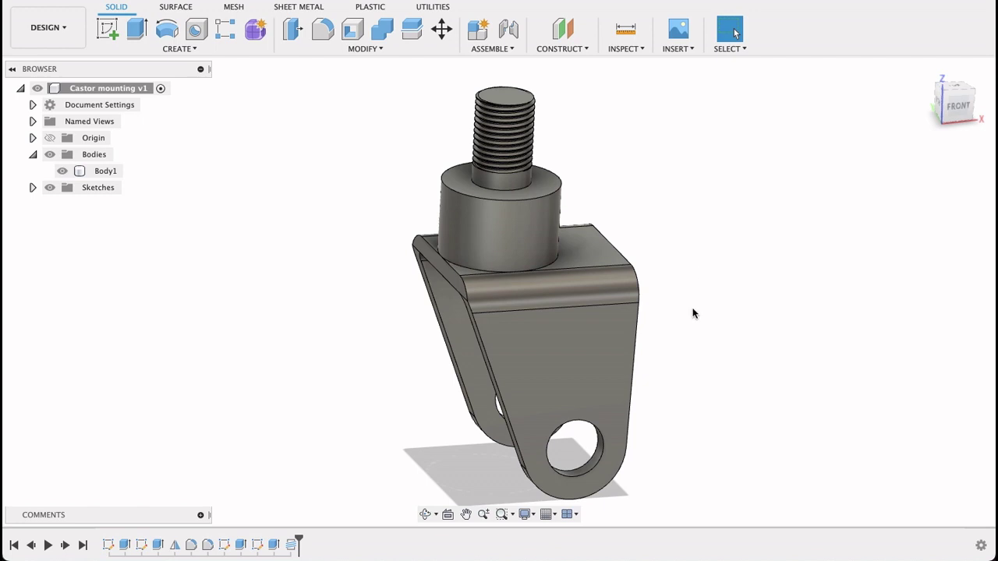
middle_click_drag(693, 313, 715, 318, "shift")
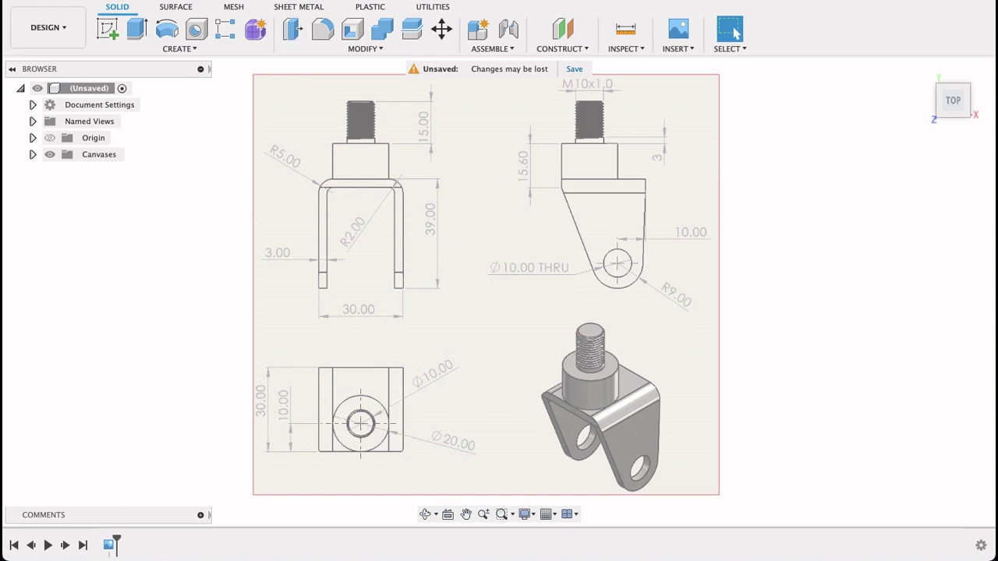
Step: Start a new sketch on the horizontal XY plane of the empty Castor mounting design
left_click(299, 3)
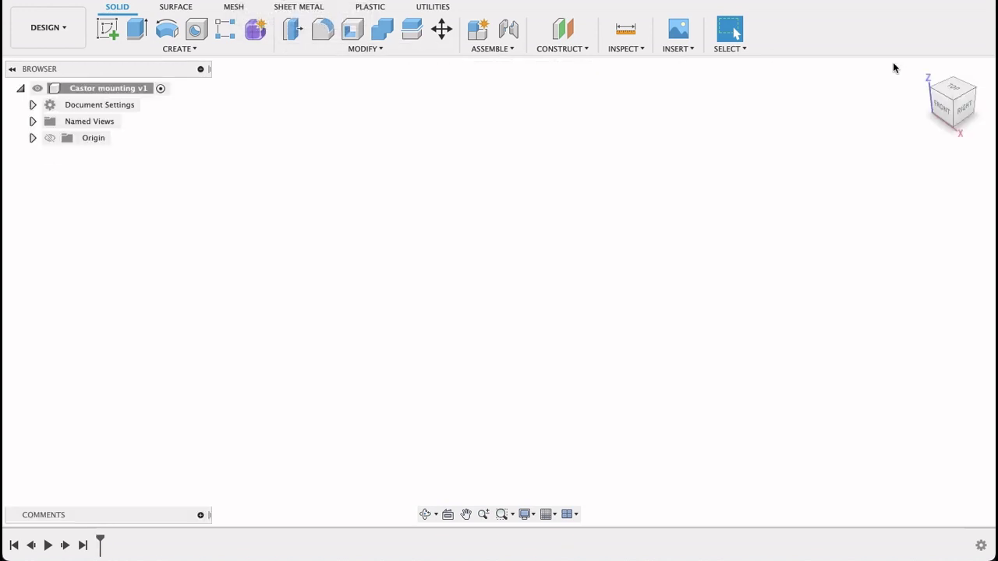
left_click(950, 86)
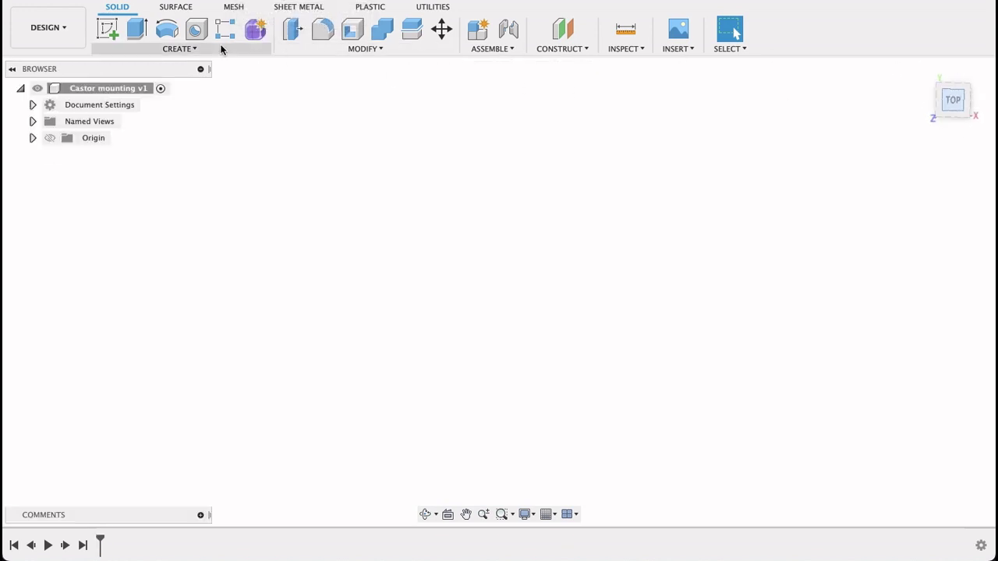
left_click(106, 29)
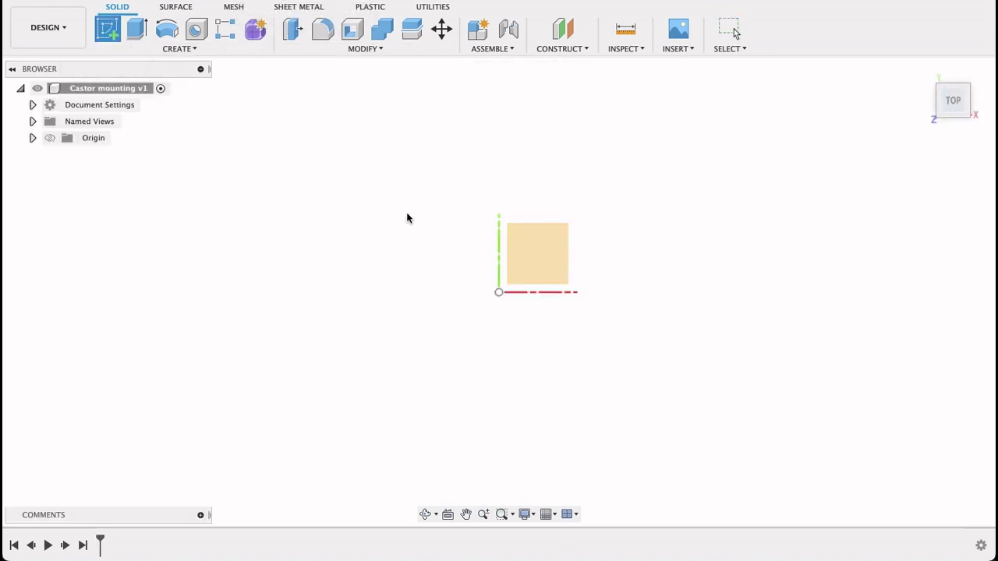
left_click(553, 268)
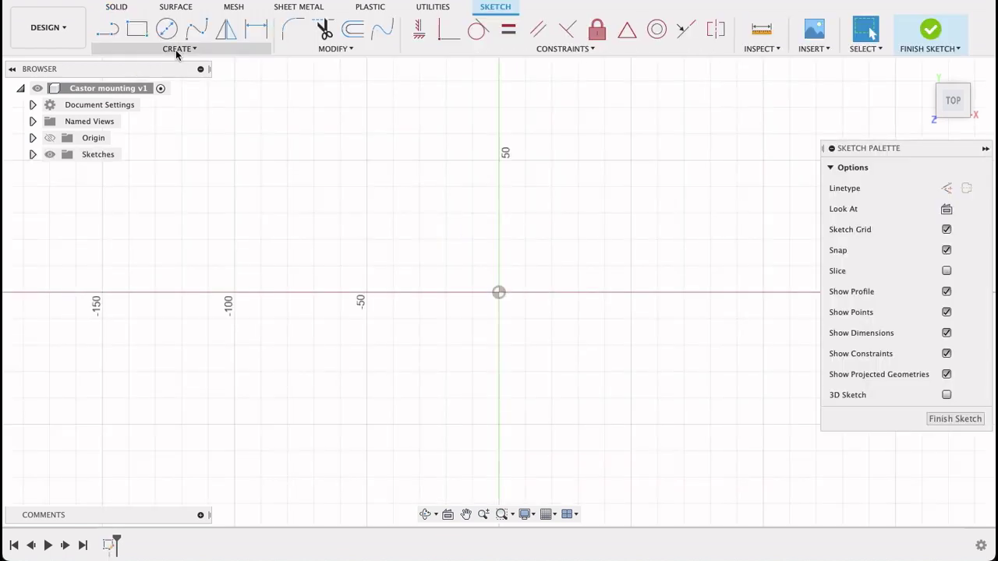
Step: Sketch a 30 by 30 mm center rectangle on the origin and finish the sketch
left_click(176, 51)
mouse_move(195, 81)
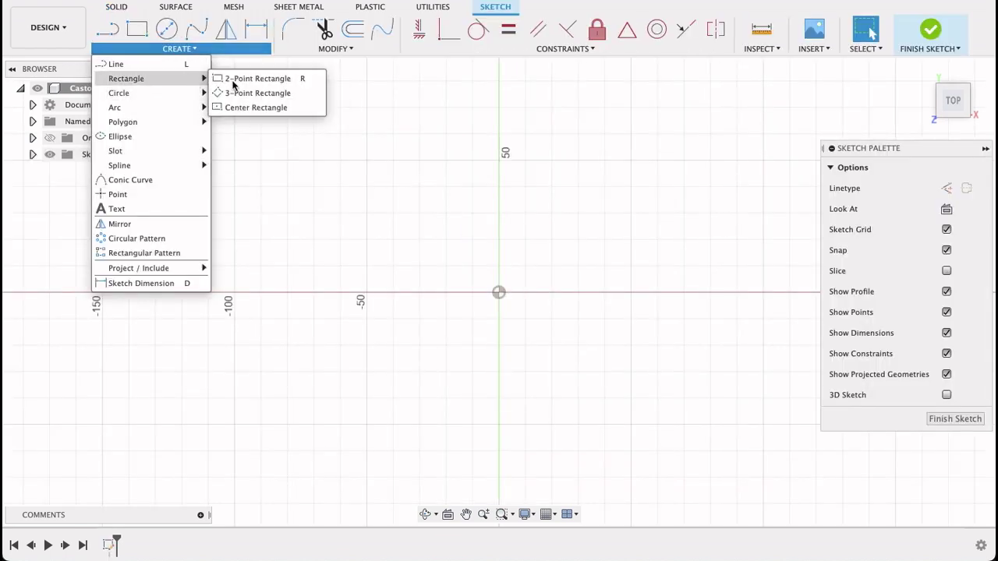
left_click(256, 108)
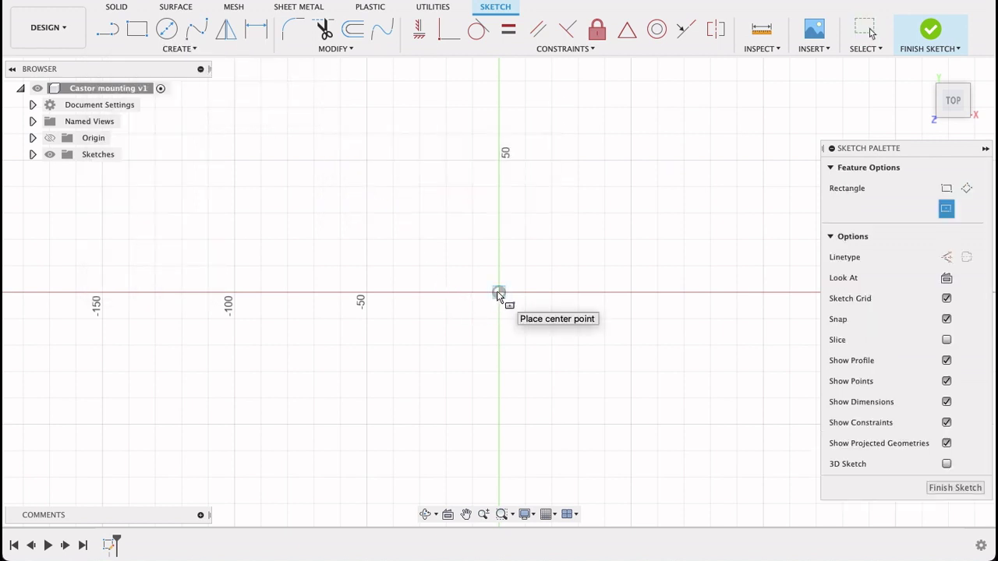
left_click(498, 293)
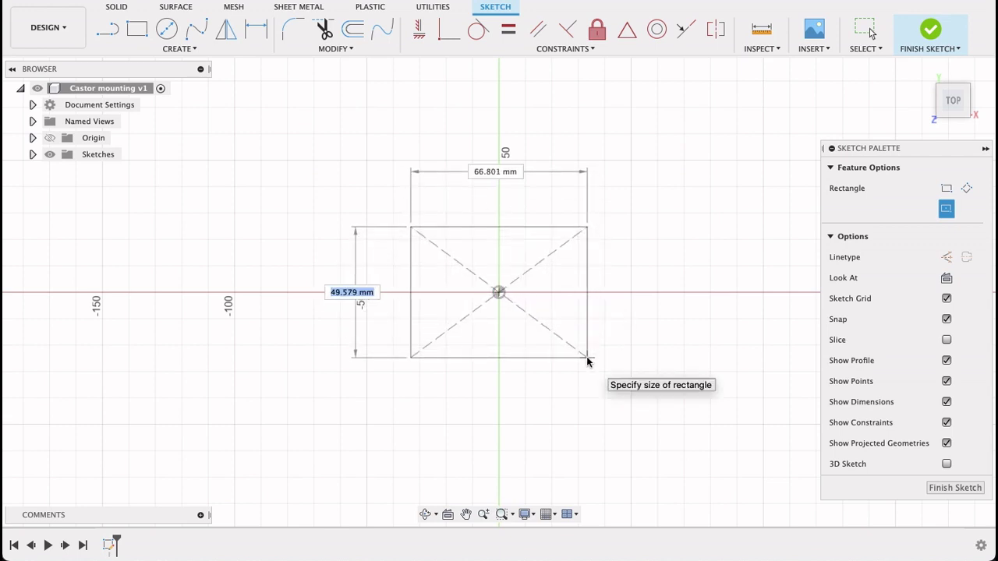
type("30")
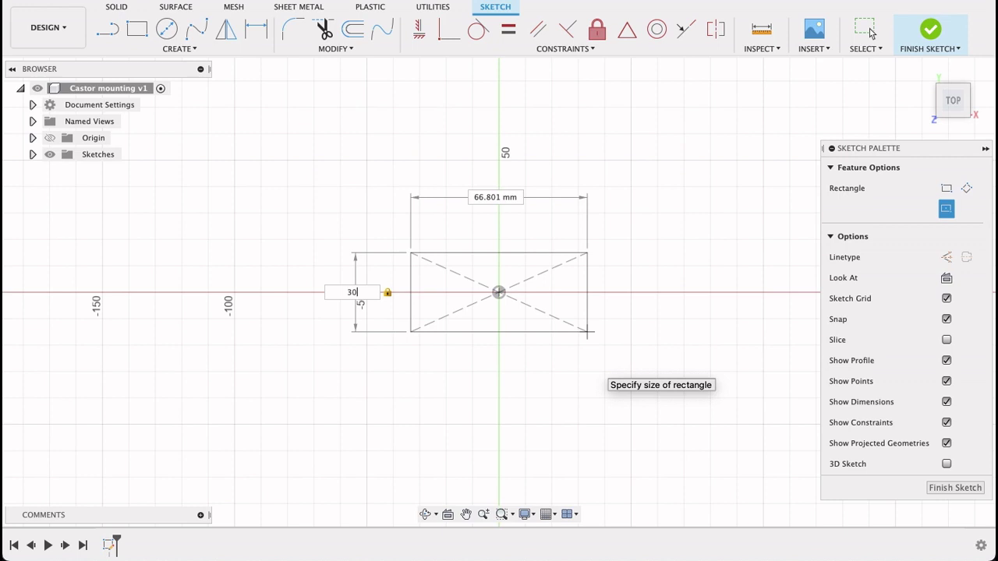
key("Tab")
type("30")
key("Tab")
key("Return")
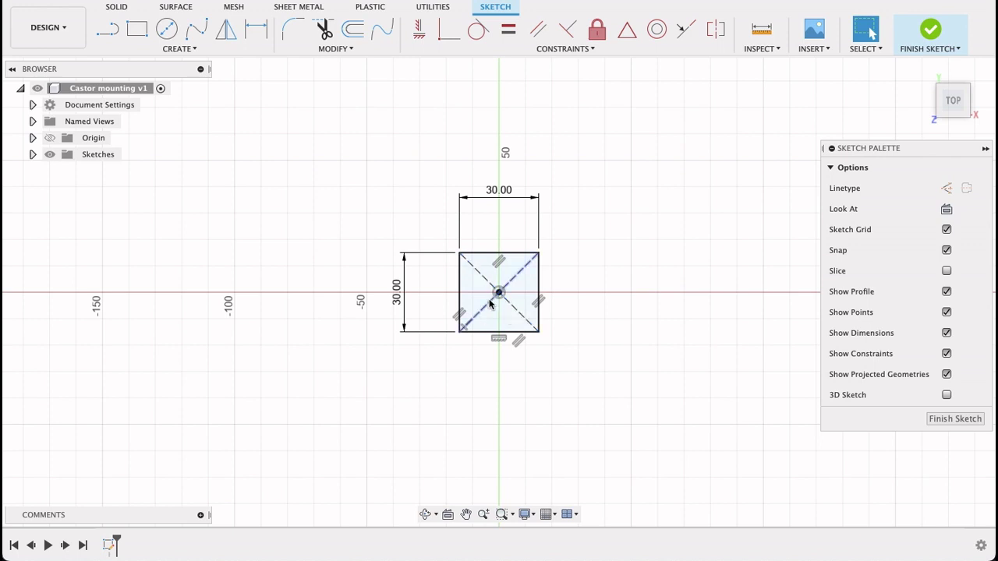
left_click(955, 420)
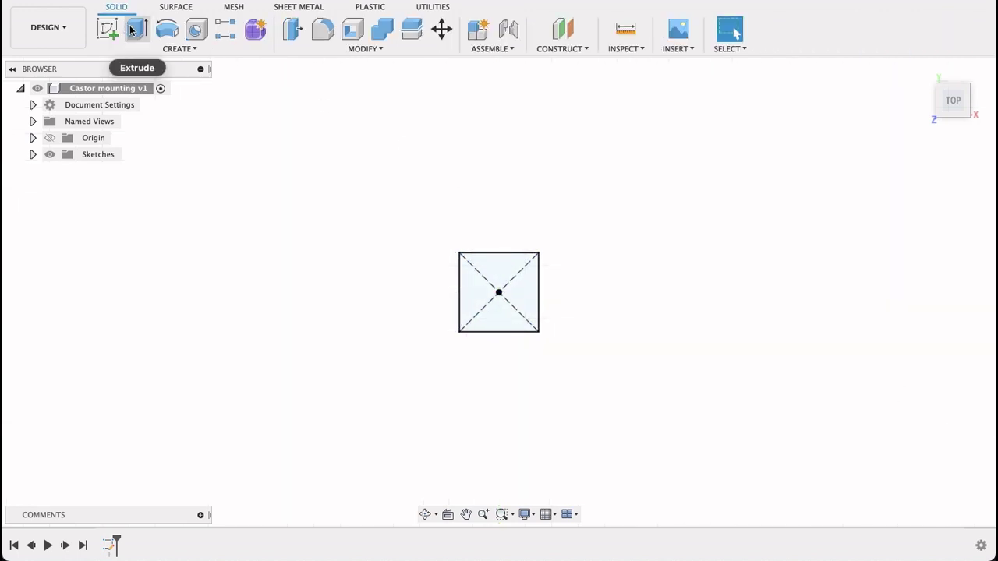
Step: Extrude the square profile 3 mm downward as a new body
left_click(133, 30)
left_click(488, 293)
left_click(491, 295)
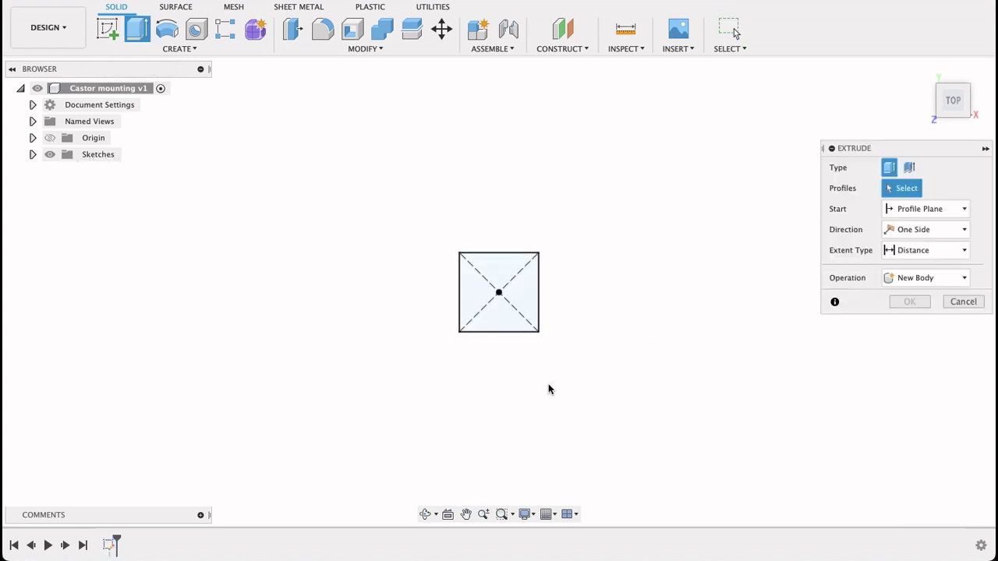
middle_click_drag(550, 390, 537, 304, "shift")
left_click(496, 295)
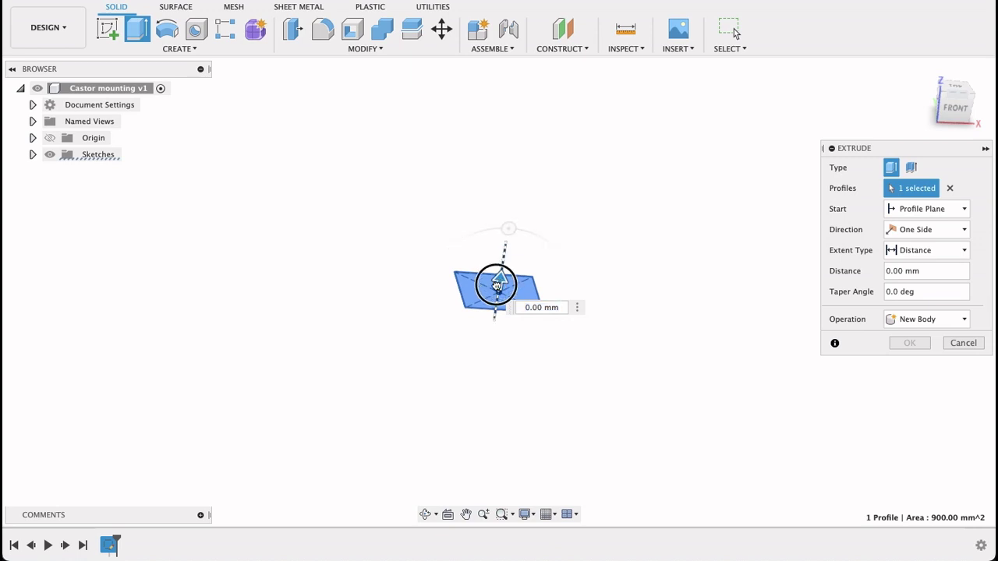
left_click_drag(496, 285, 494, 324)
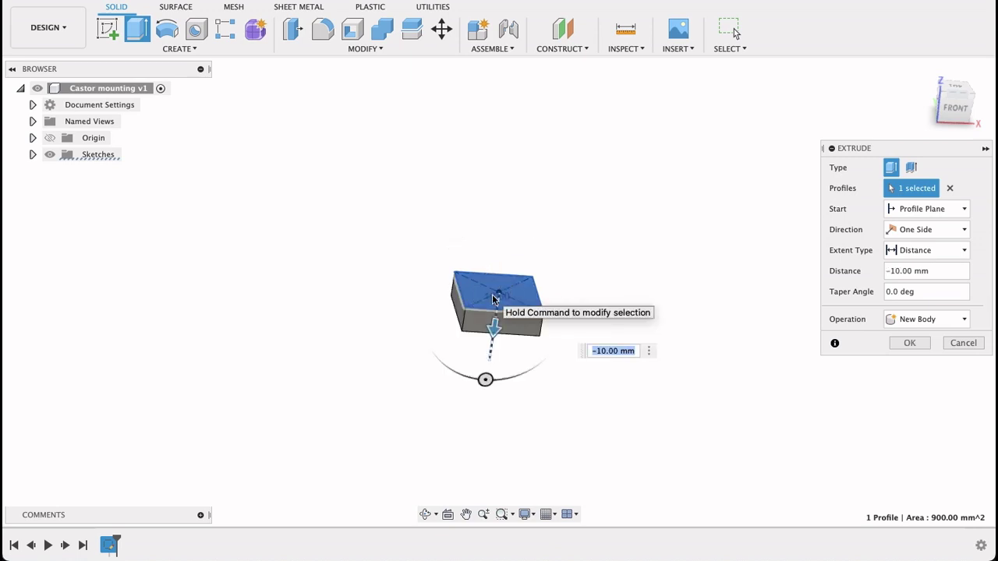
type("-1")
key("Return")
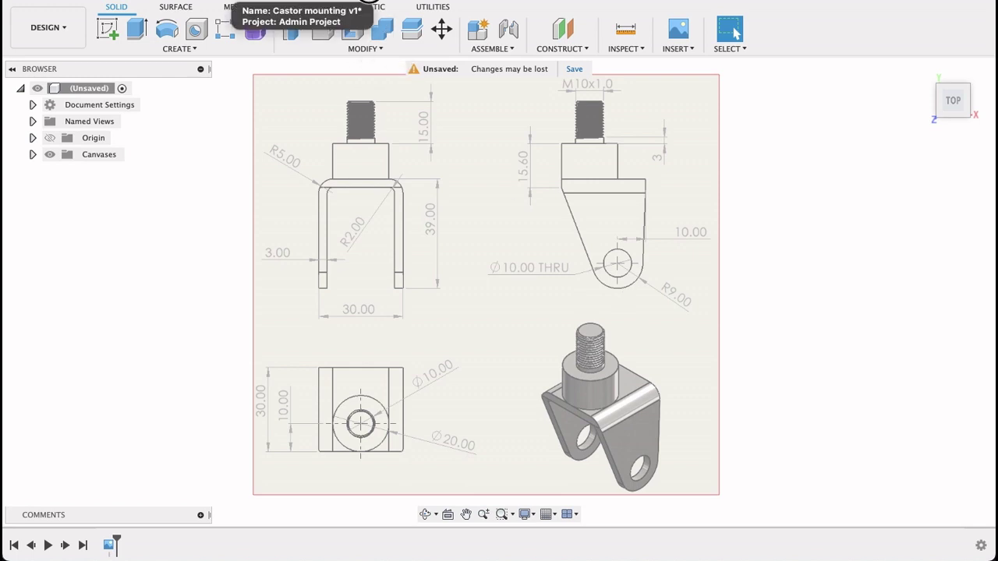
Step: Back in the Castor mounting design, start a sketch on the plate's front side face and view it from the front
left_click(371, 1)
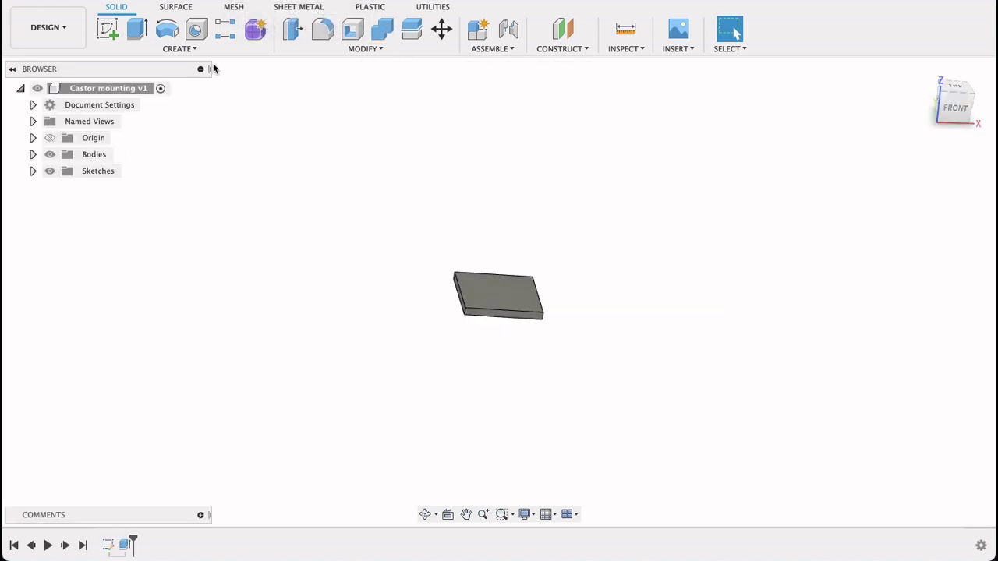
left_click(109, 30)
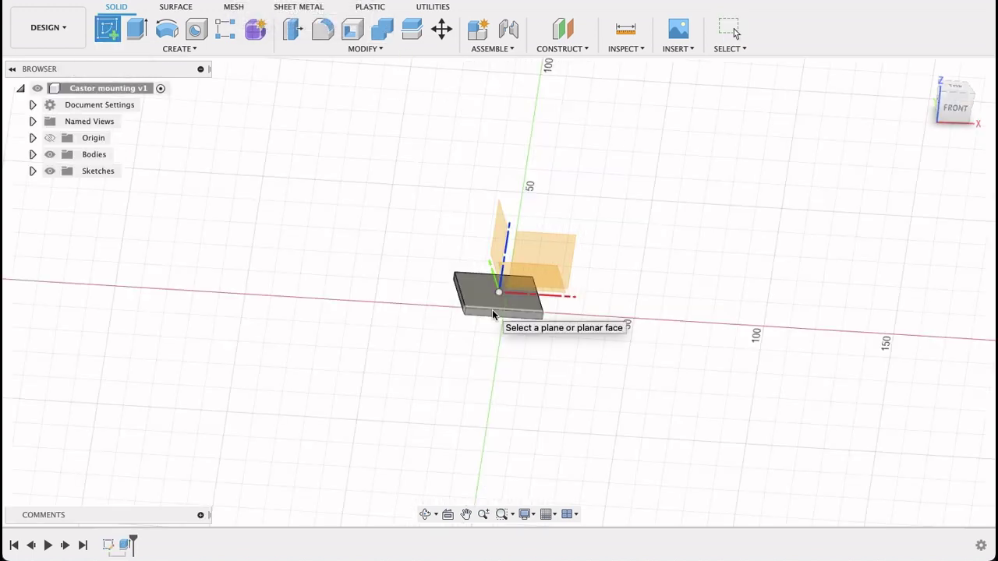
left_click(495, 315)
mouse_move(486, 316)
middle_mouse_down("shift")
mouse_move(569, 347)
mouse_move(509, 327)
middle_mouse_up("shift")
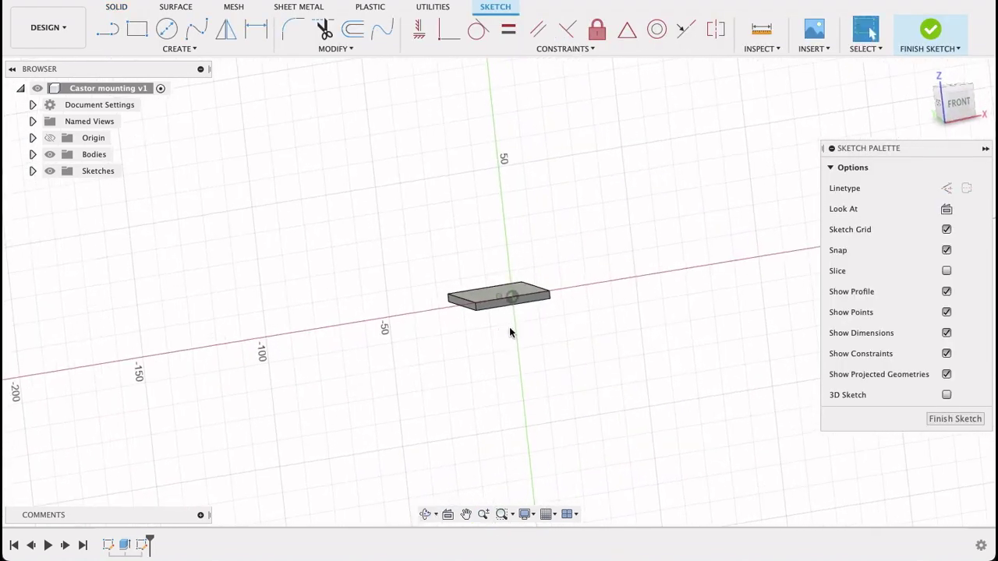
left_click(957, 105)
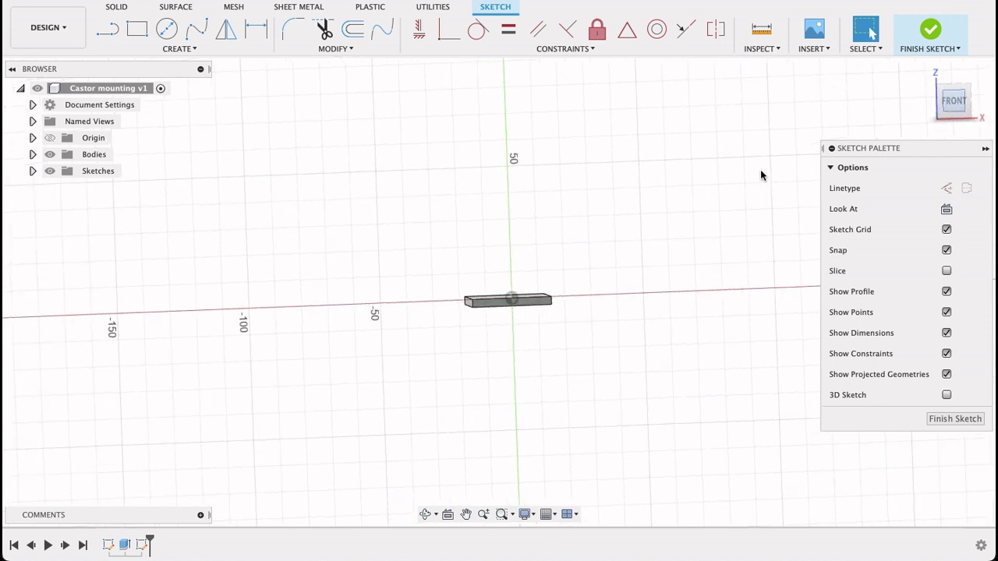
Step: Draw a 39 mm vertical construction line straight down from the upper right corner of the plate's front face
left_click(108, 29)
left_click(946, 188)
scroll(530, 315, "up", 3)
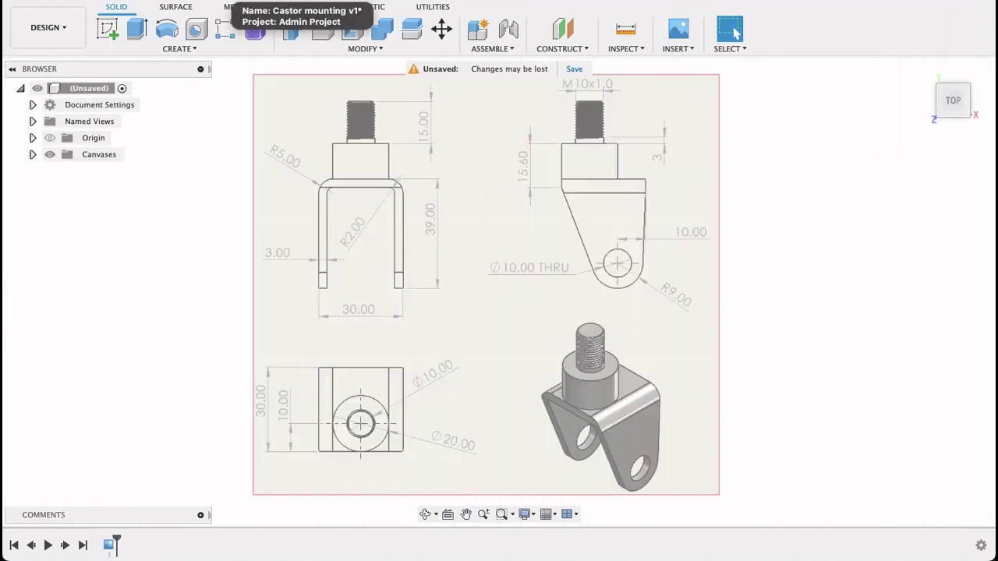
left_click(234, 3)
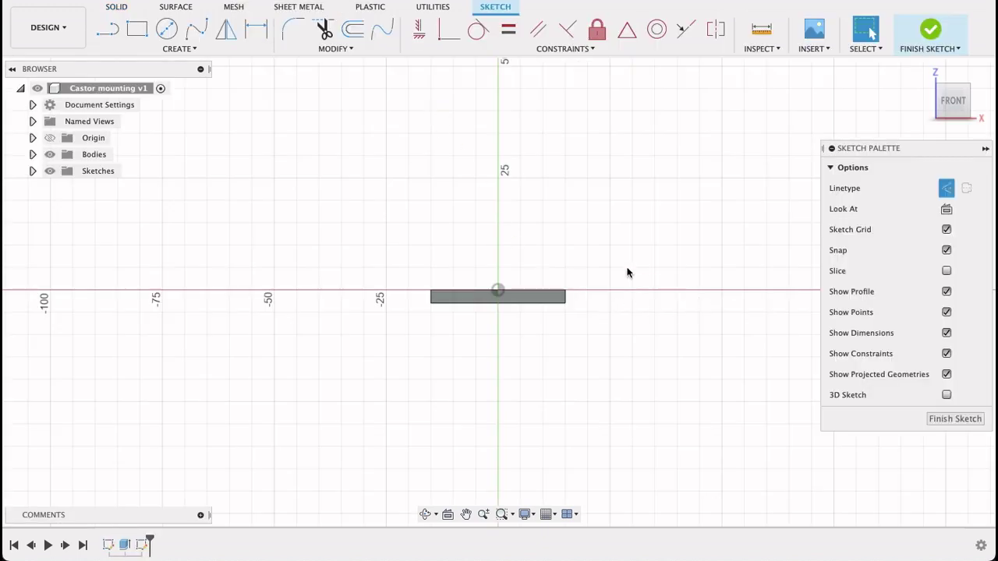
left_click(108, 29)
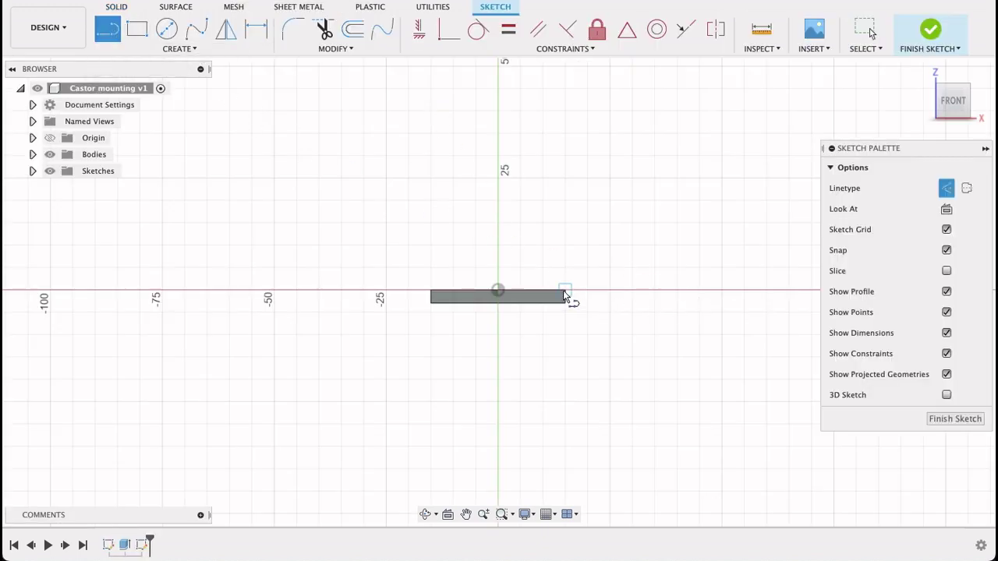
left_click(564, 295)
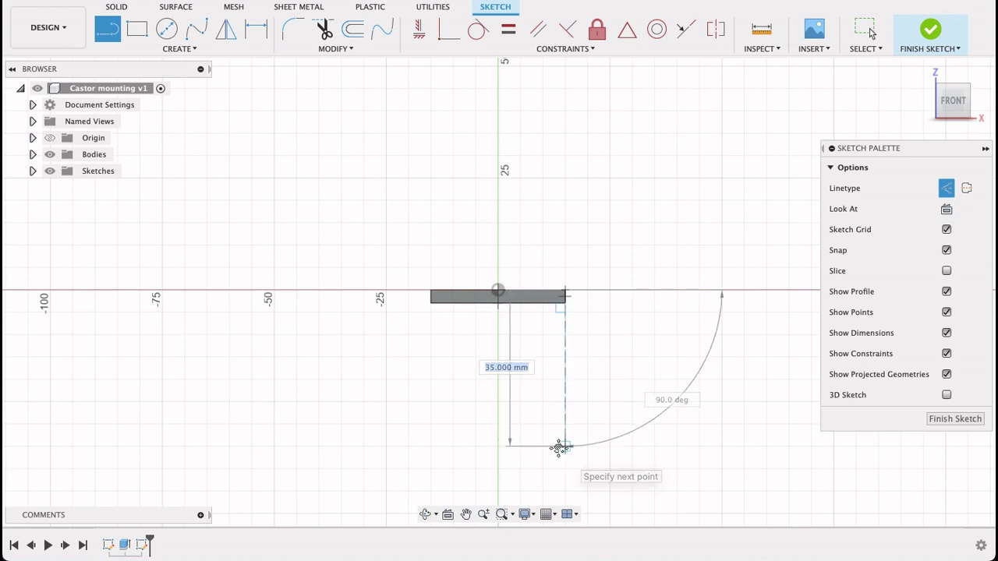
middle_click_drag(558, 444, 551, 385)
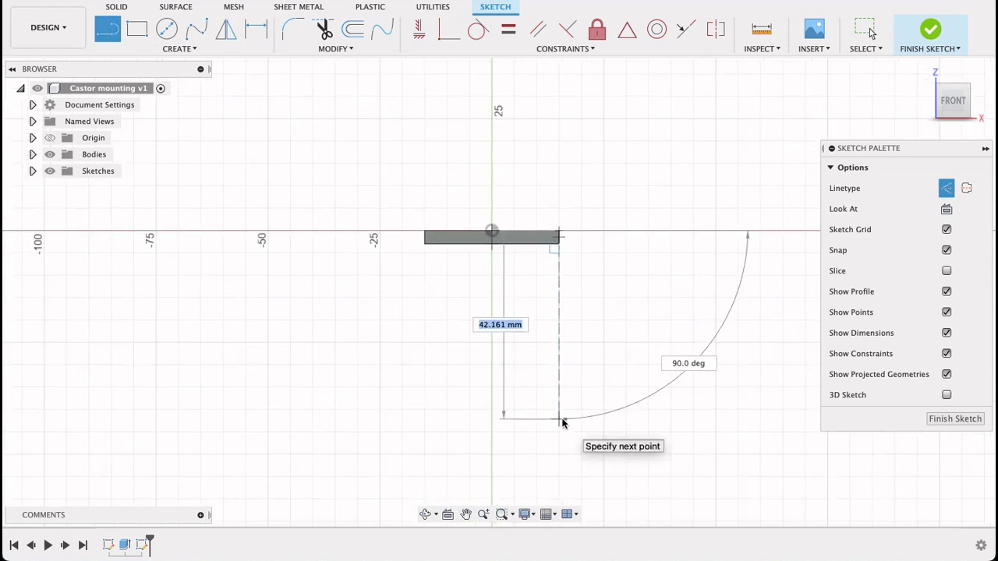
type("39")
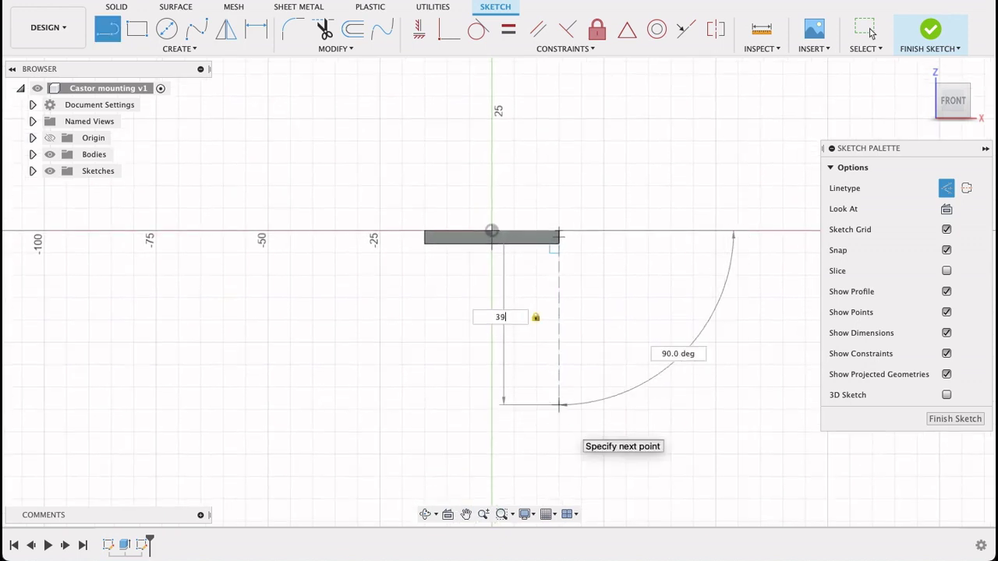
key("Return")
left_click(865, 30)
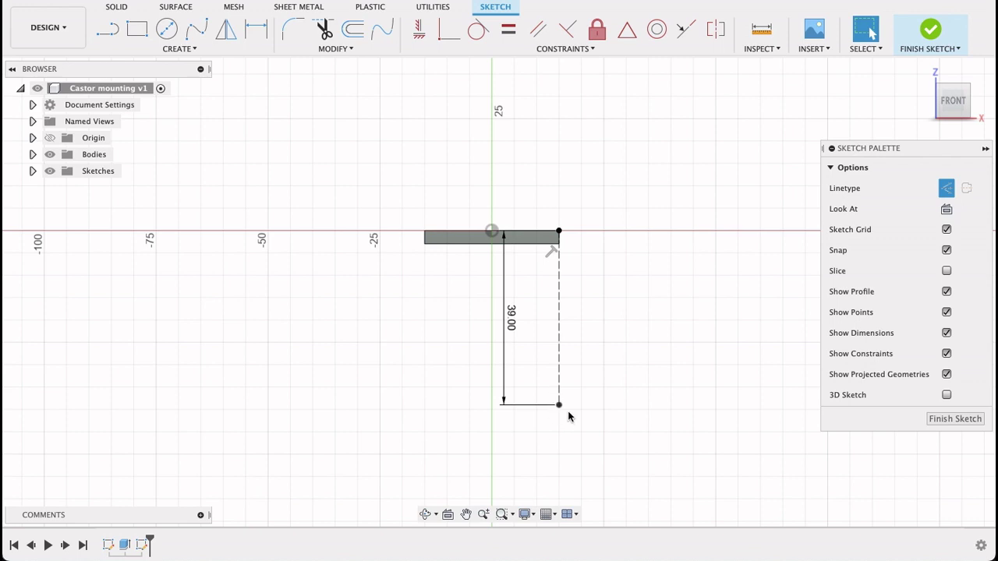
Step: Draw a horizontal construction line from the lower end of the vertical line to below the plate's left edge
key("l")
left_click_drag(558, 407, 423, 406)
key("Escape")
Step: Sketch a 10 mm diameter circle with a solid outline just above the horizontal construction line
left_click(165, 30)
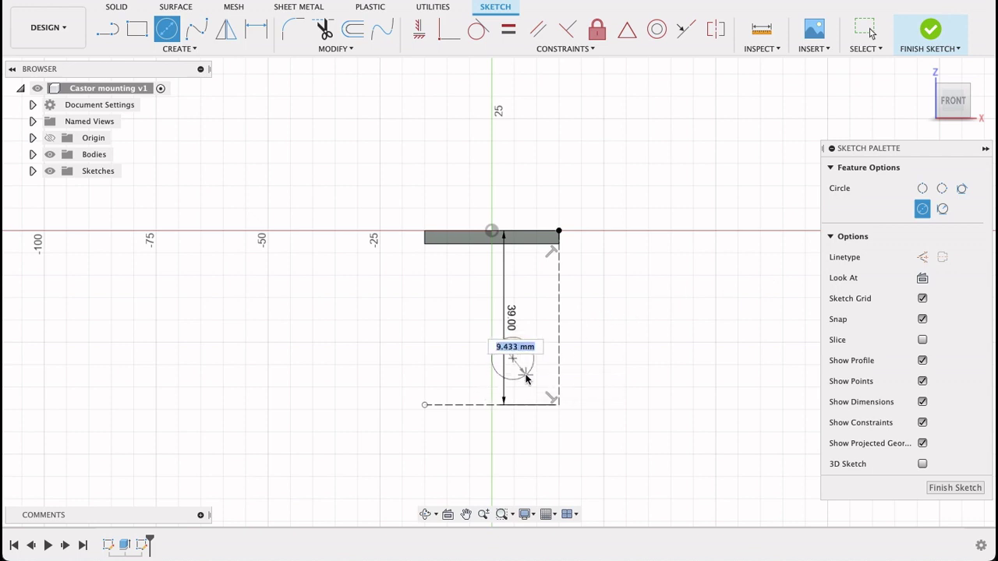
key("Return")
key("Escape")
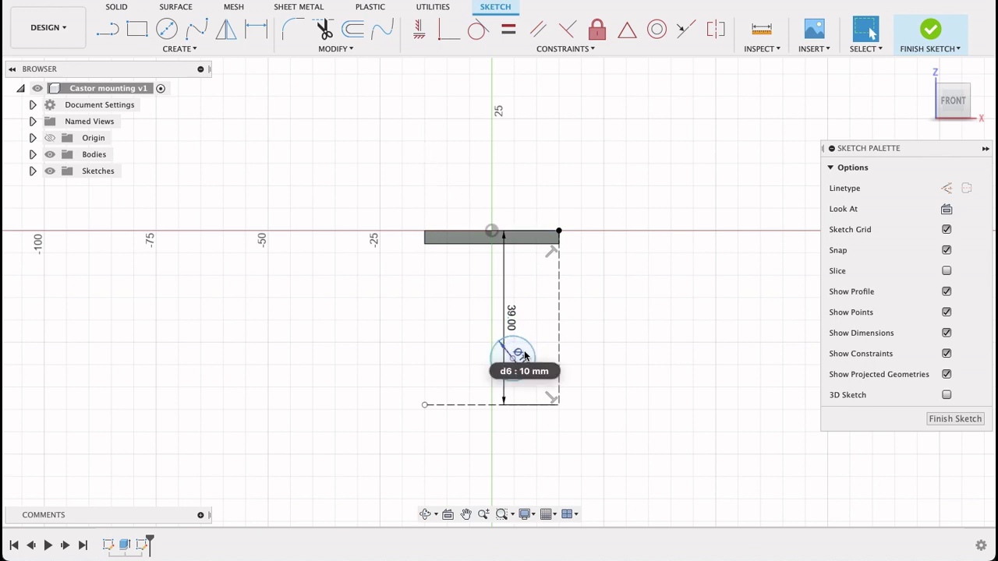
Step: Sketch an 18 mm diameter circle concentric with the 10 mm circle
left_click(166, 29)
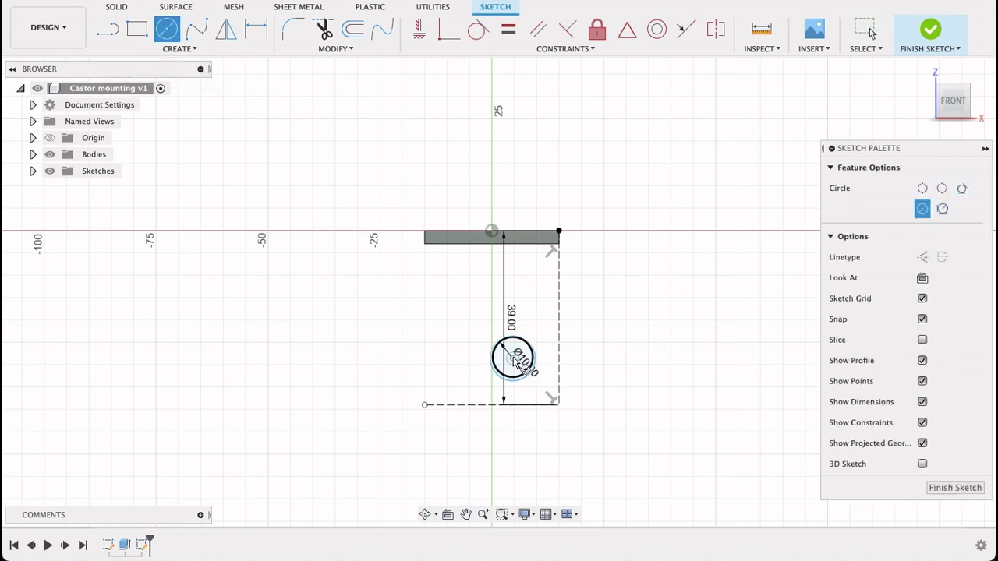
left_click(512, 360)
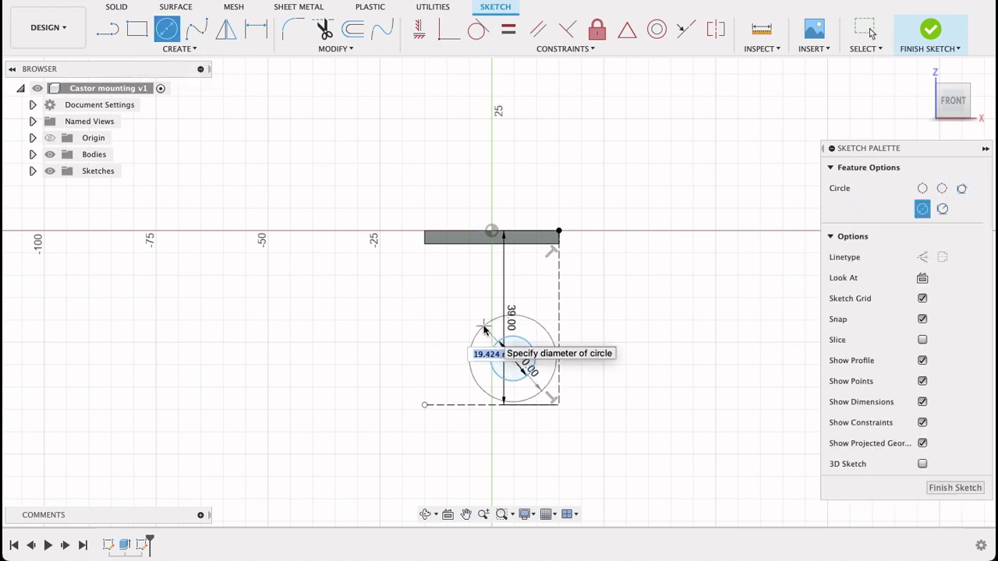
type("18")
key("Return")
left_click(871, 33)
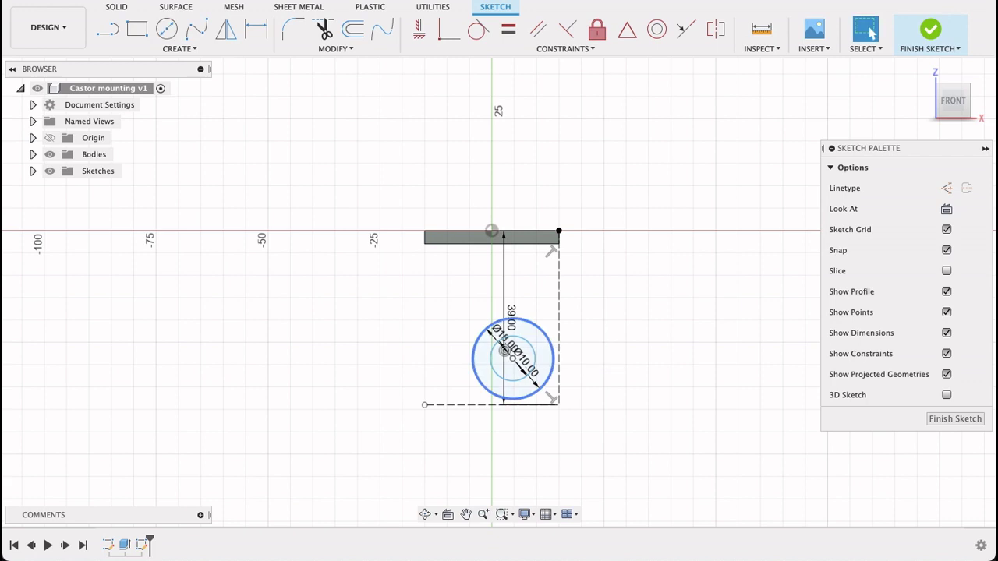
Step: Make the 18 mm circle tangent to the horizontal construction line
left_click(479, 29)
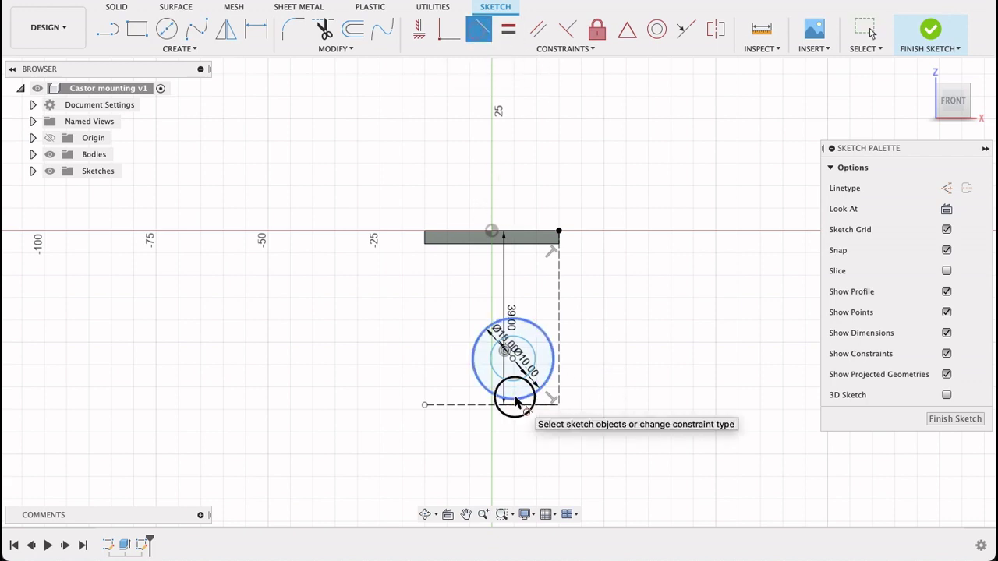
left_click(514, 398)
left_click(516, 405)
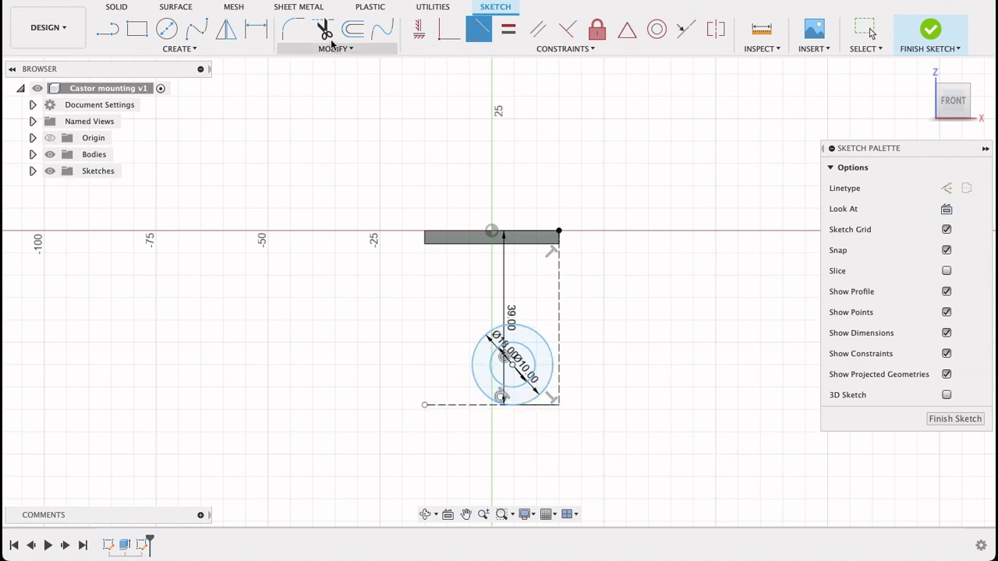
Step: Dimension the horizontal distance from the circles' centre to the vertical construction line as 10 mm
key("d")
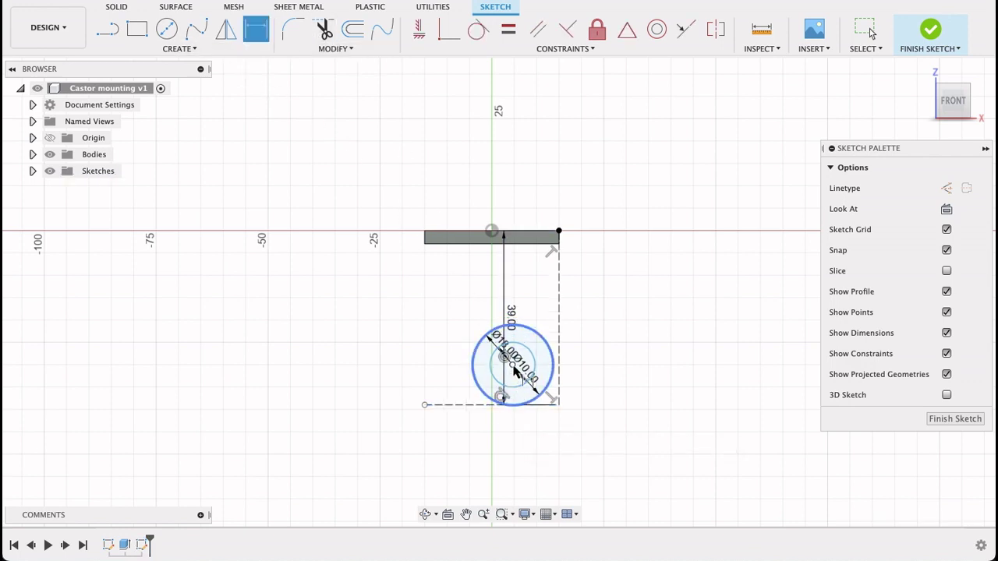
left_click(512, 363)
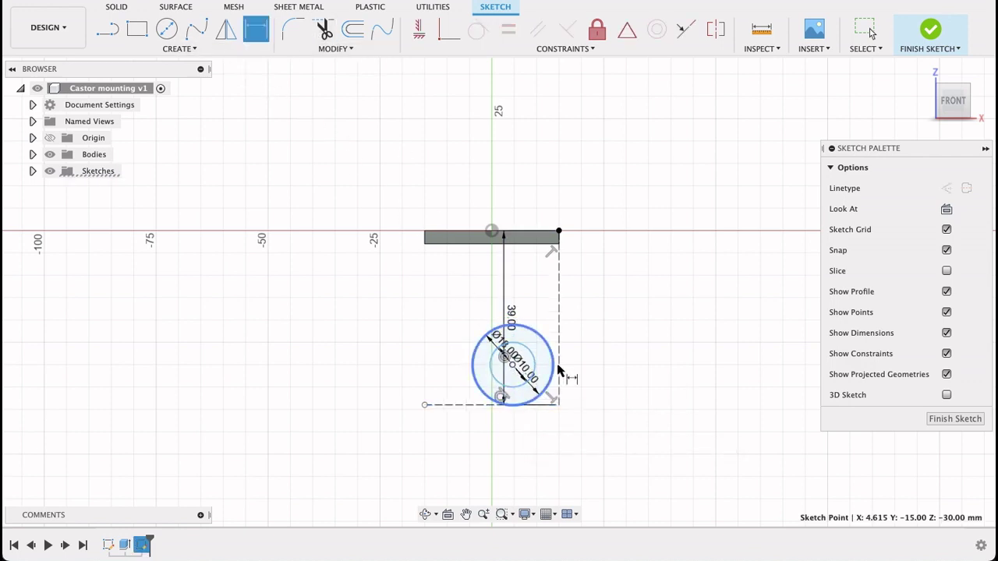
left_click(558, 377)
left_click(535, 302)
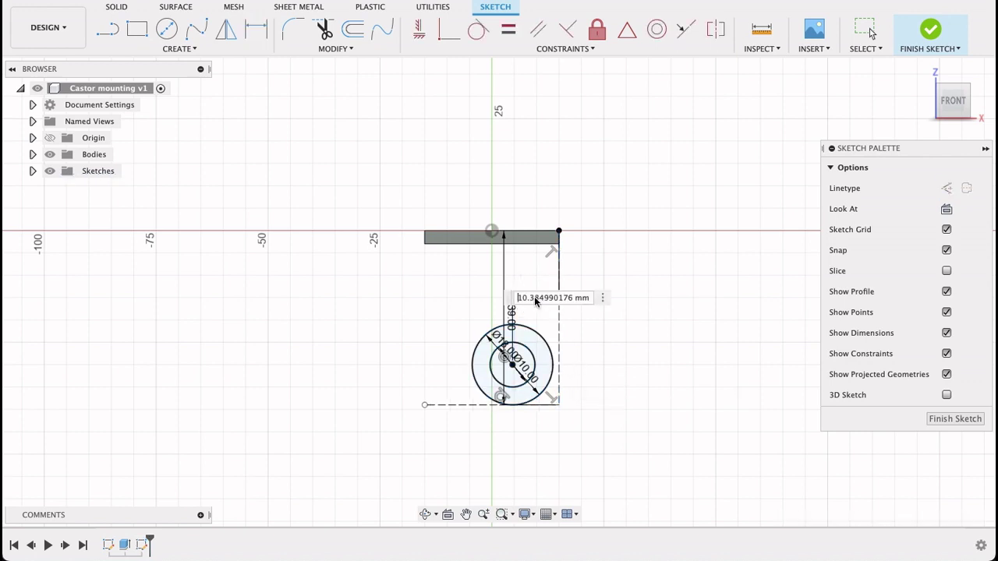
type("10")
key("Return")
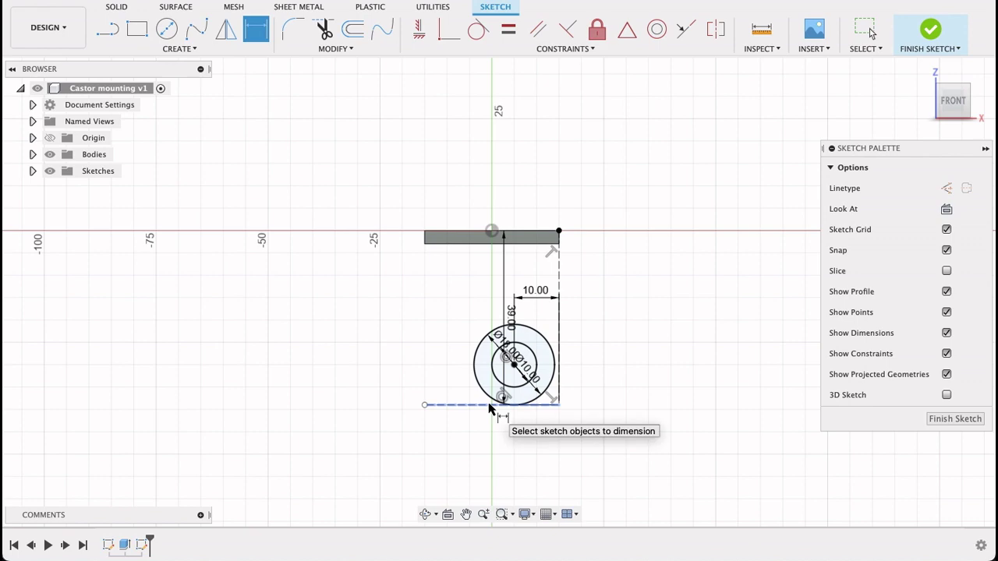
Step: Draw a line from the plate's lower right corner past the 18 mm circle and make it tangent to that circle
scroll(586, 407, "up", 5)
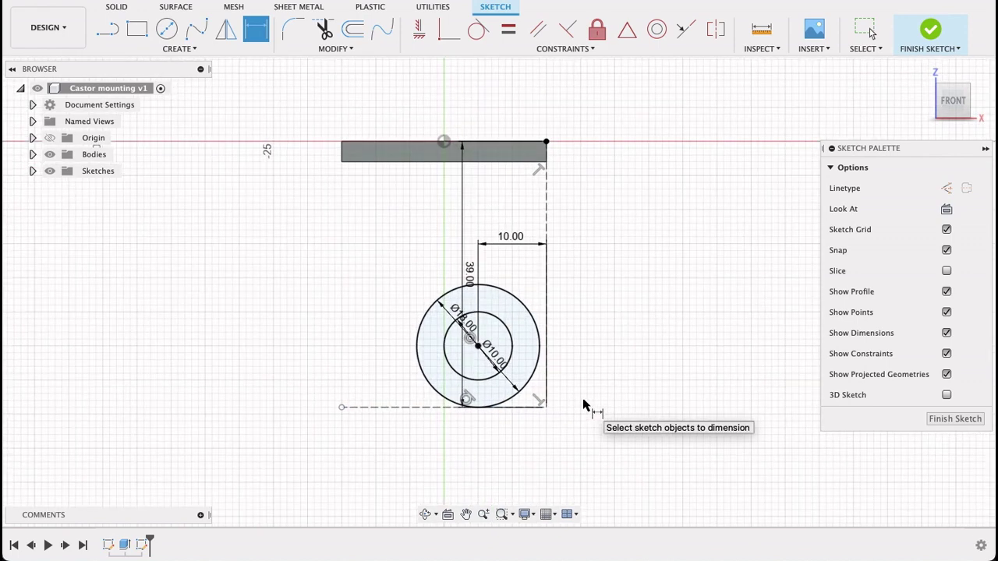
middle_click_drag(615, 315, 632, 337)
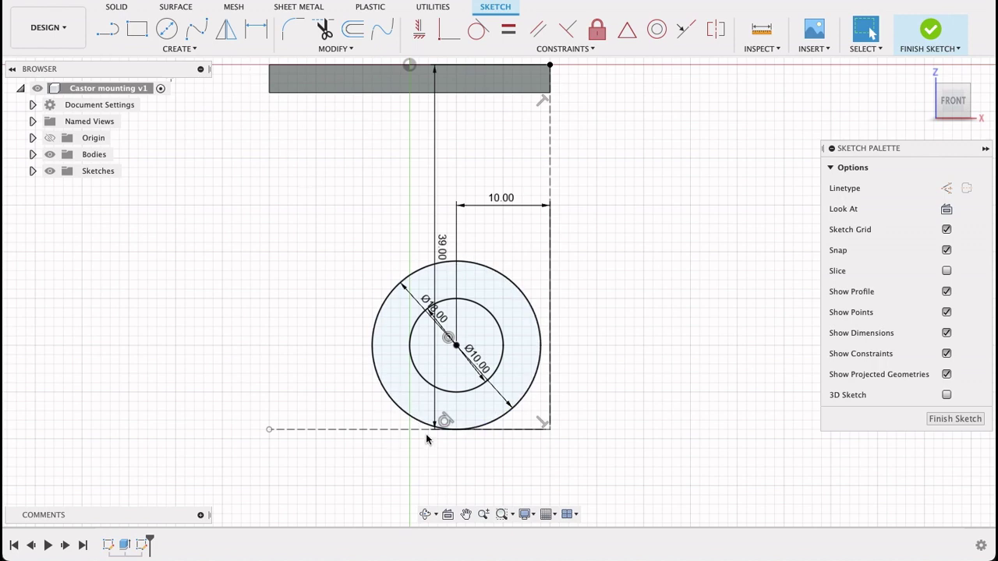
left_click(107, 29)
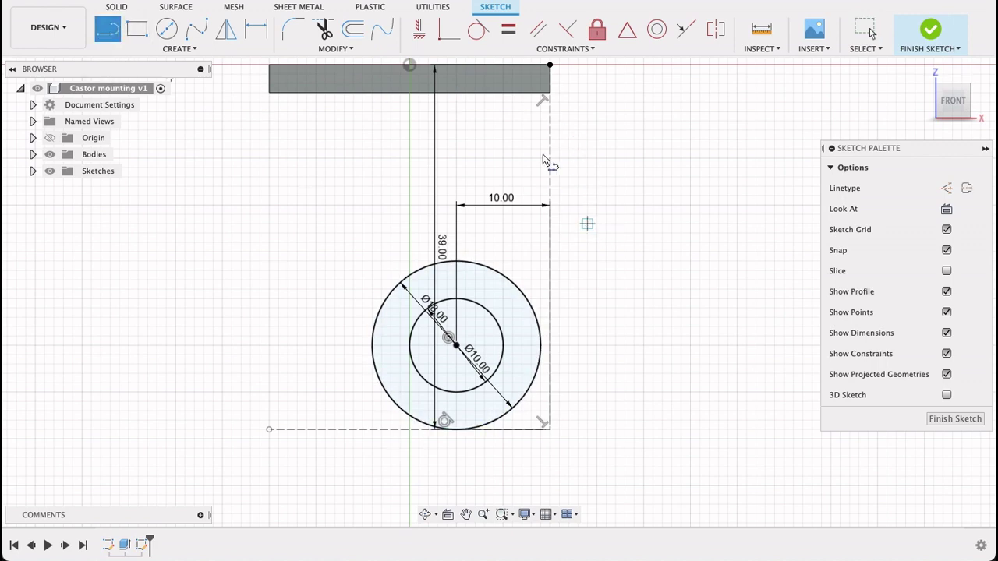
left_click(550, 95)
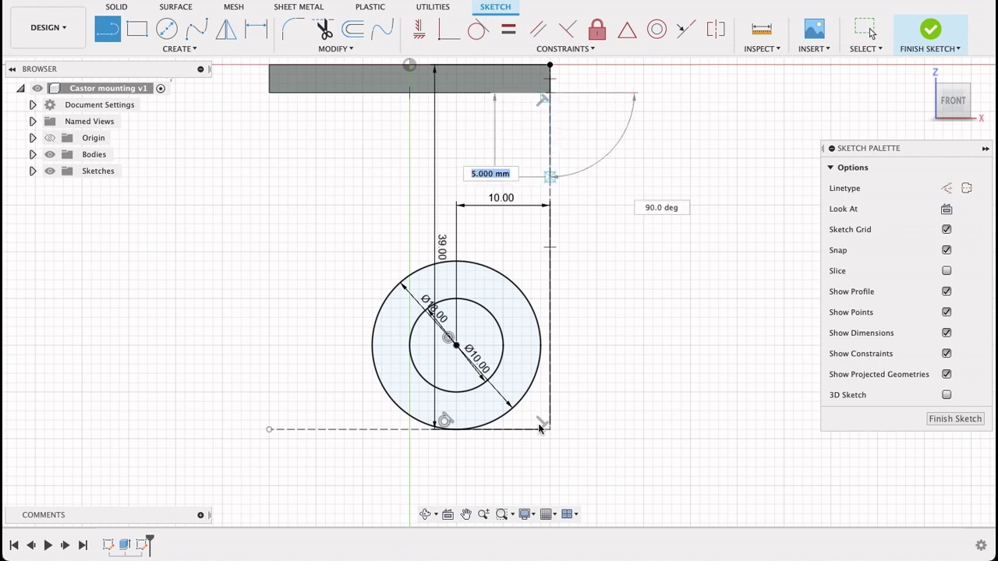
left_click(531, 475)
key("Escape")
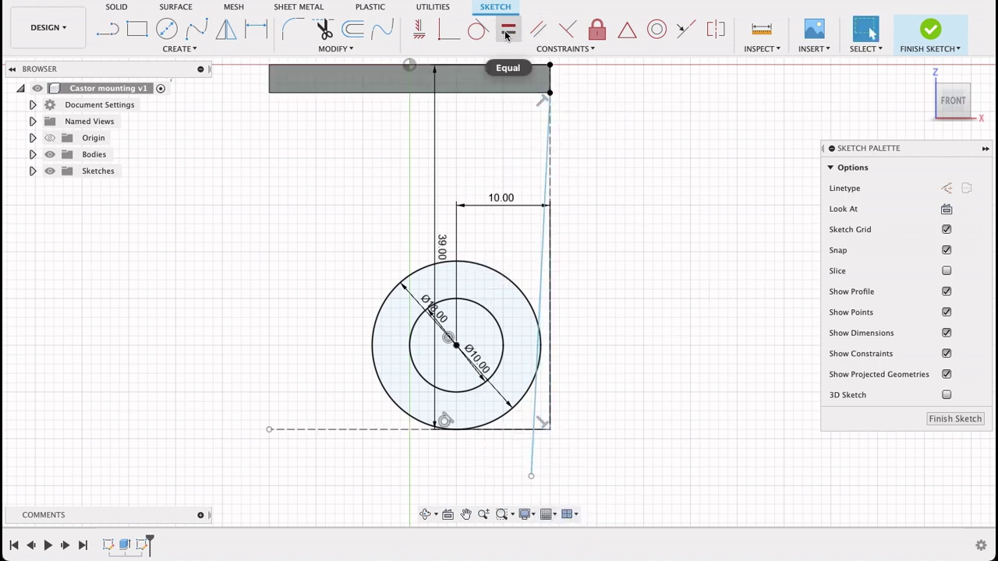
left_click(478, 29)
left_click(545, 312)
left_click(528, 399)
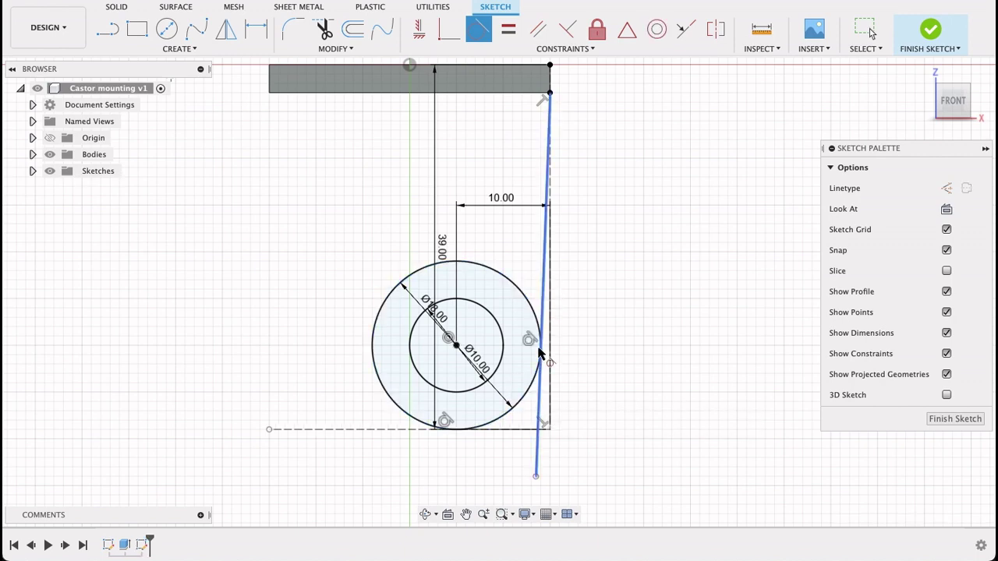
Step: Draw a line from the plate's lower left corner past the 18 mm circle and make it tangent to that circle
left_click(108, 28)
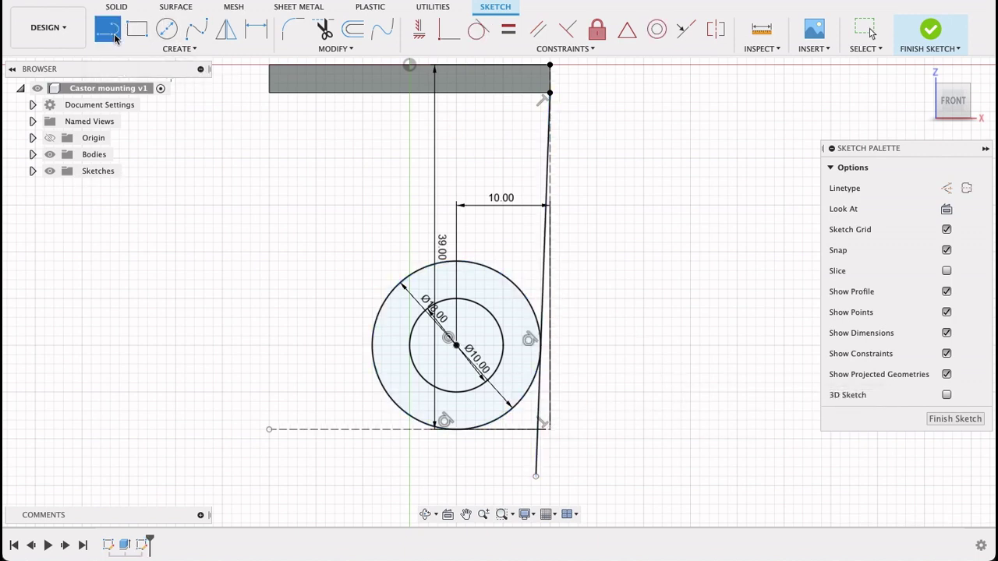
left_click(269, 93)
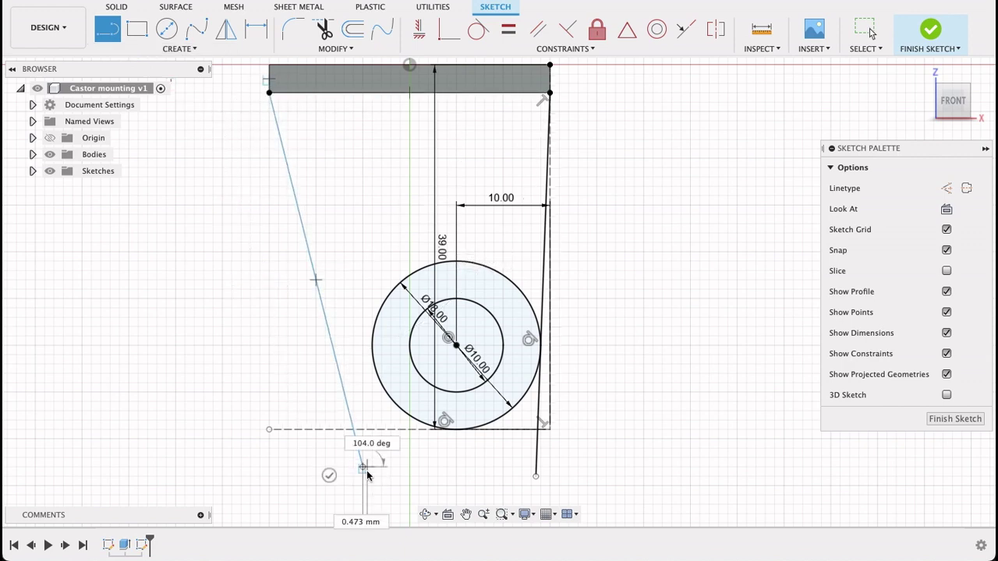
left_click(363, 466)
key("Escape")
left_click(478, 29)
left_click(350, 408)
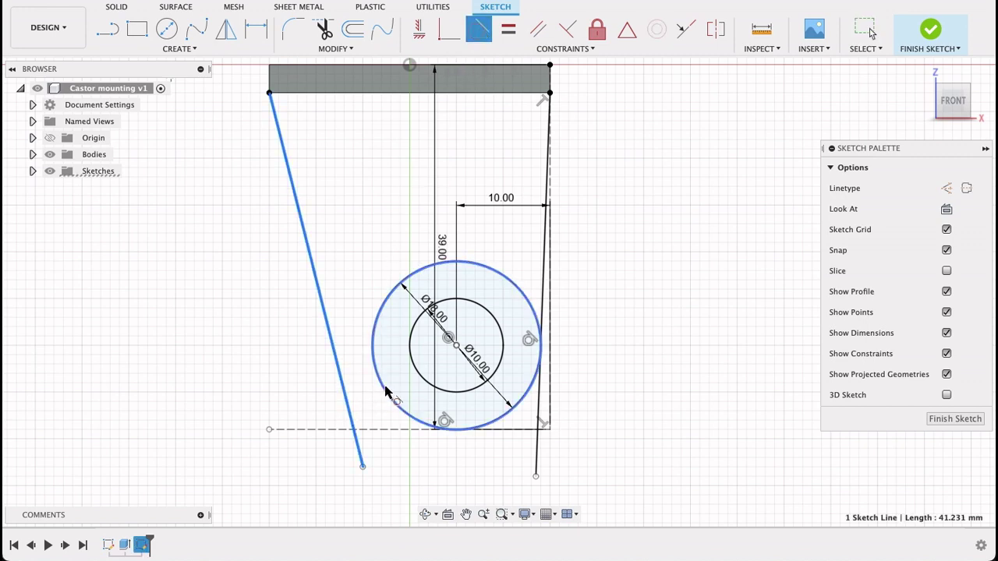
left_click(389, 395)
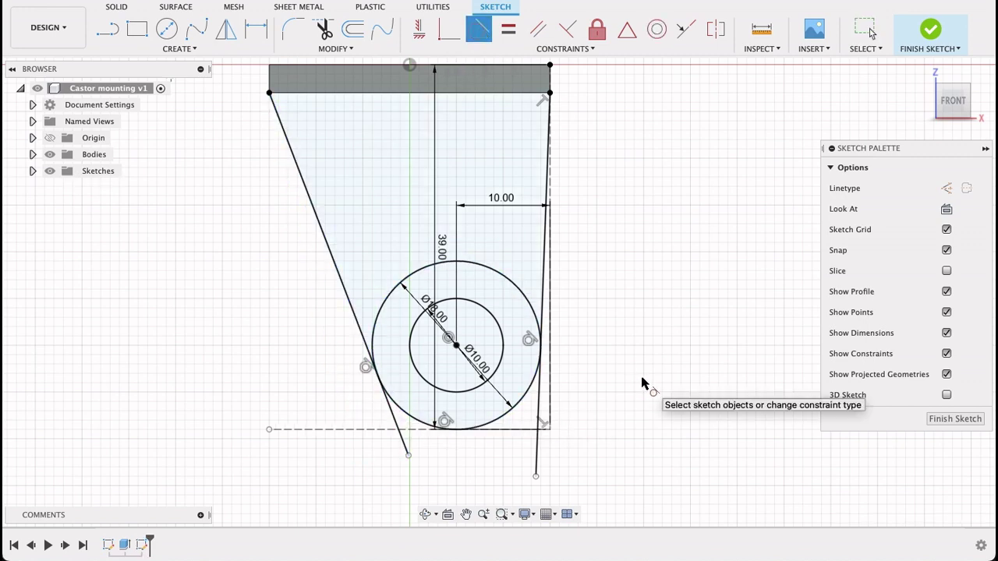
Step: Trim both slanted lines beyond their tangent points and remove the upper arc of the 18 mm circle
key("t")
left_click(542, 431)
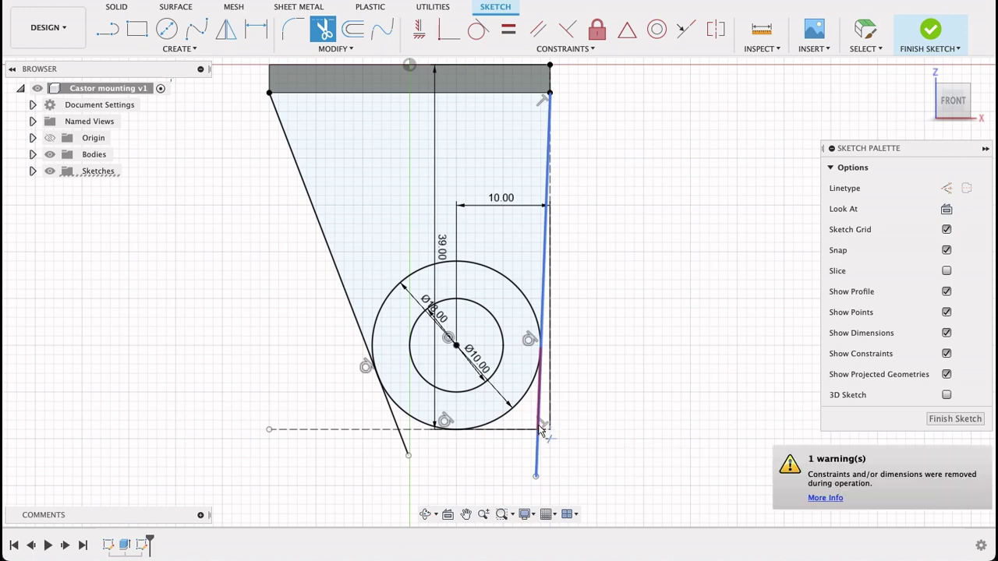
left_click(537, 455)
left_click(394, 423)
left_click(516, 265)
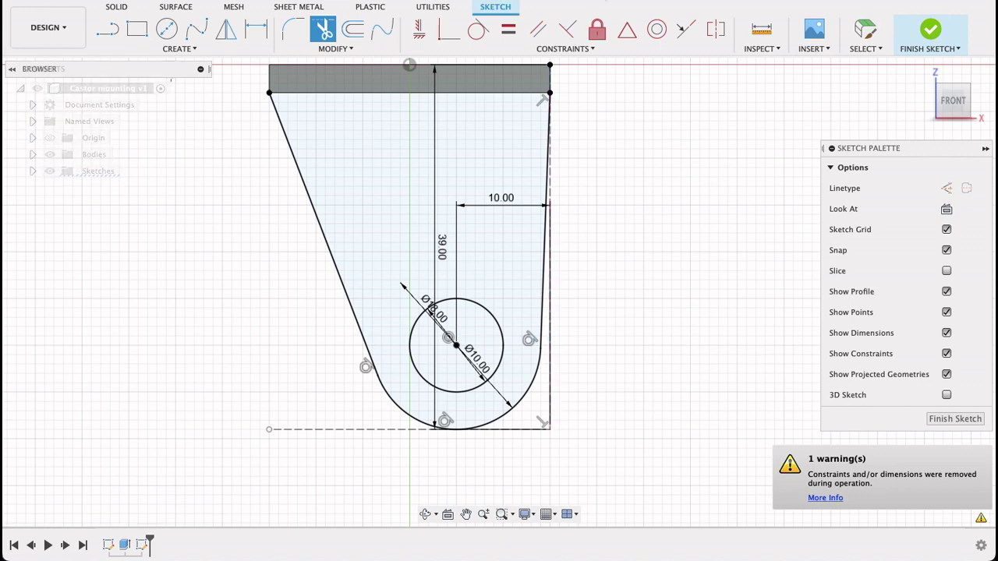
Step: Compare the lug profile with the reference drawing and finish the sketch
key("ctrl+Tab")
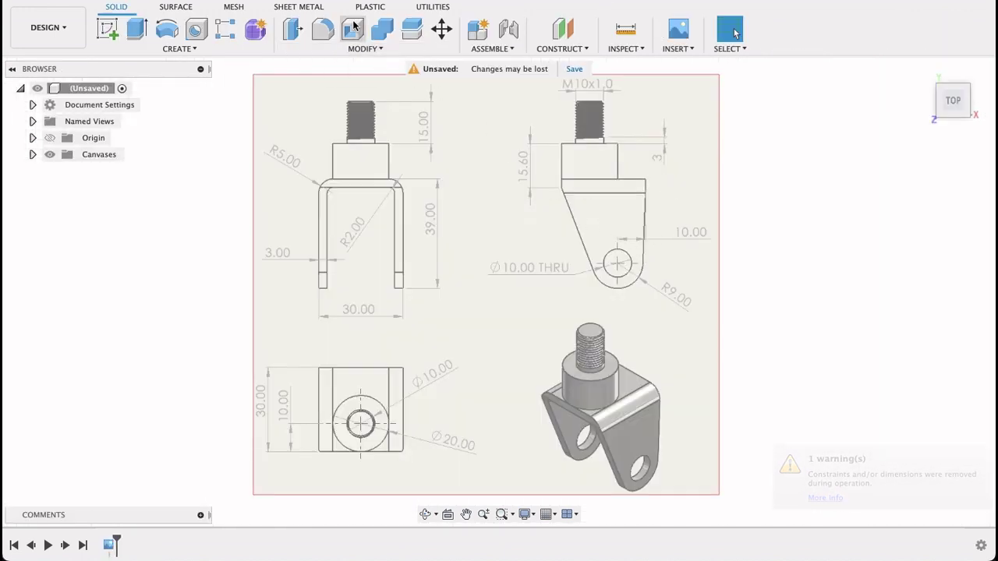
key("ctrl+Tab")
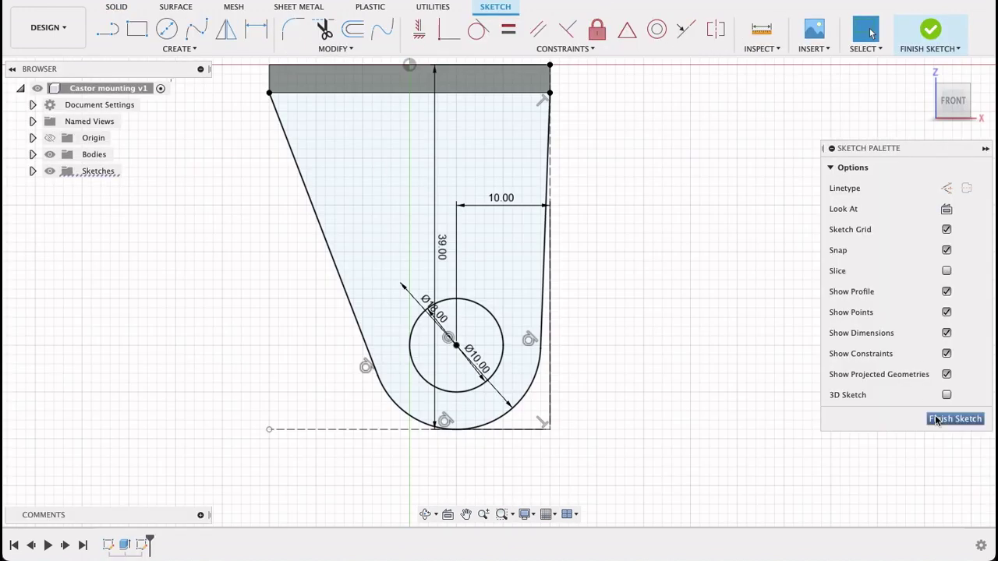
left_click(940, 418)
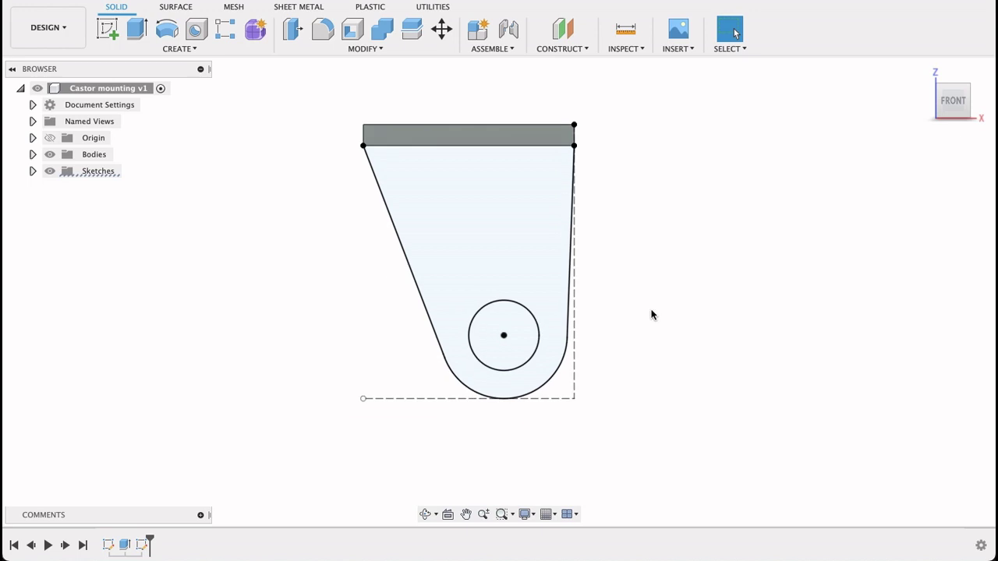
Step: Extrude the lug profile around the hole by -3 mm under the plate, joining it to the existing body
middle_click_drag(653, 315, 697, 316, "shift")
left_click(133, 29)
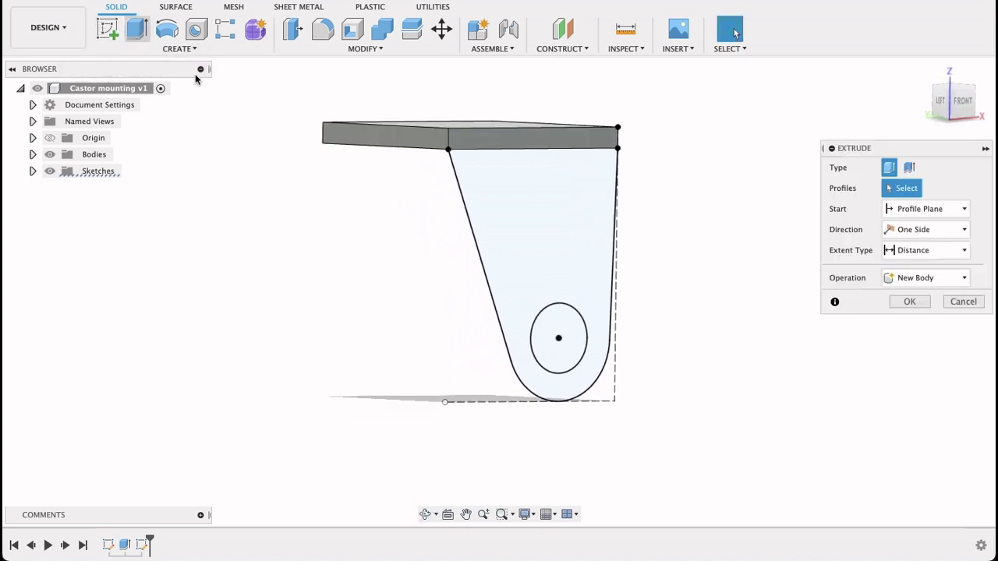
left_click(500, 229)
left_click_drag(537, 278, 521, 278)
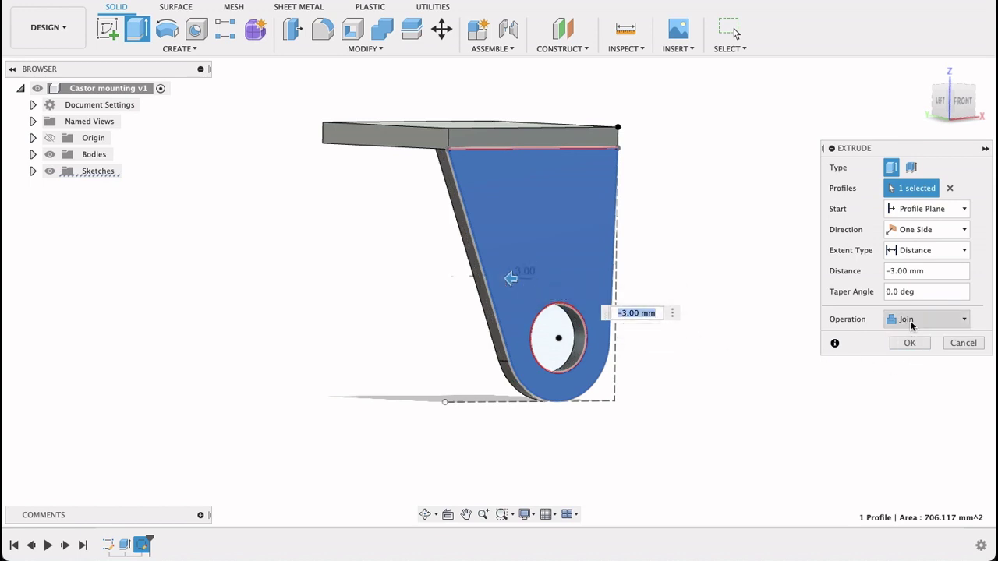
left_click(910, 346)
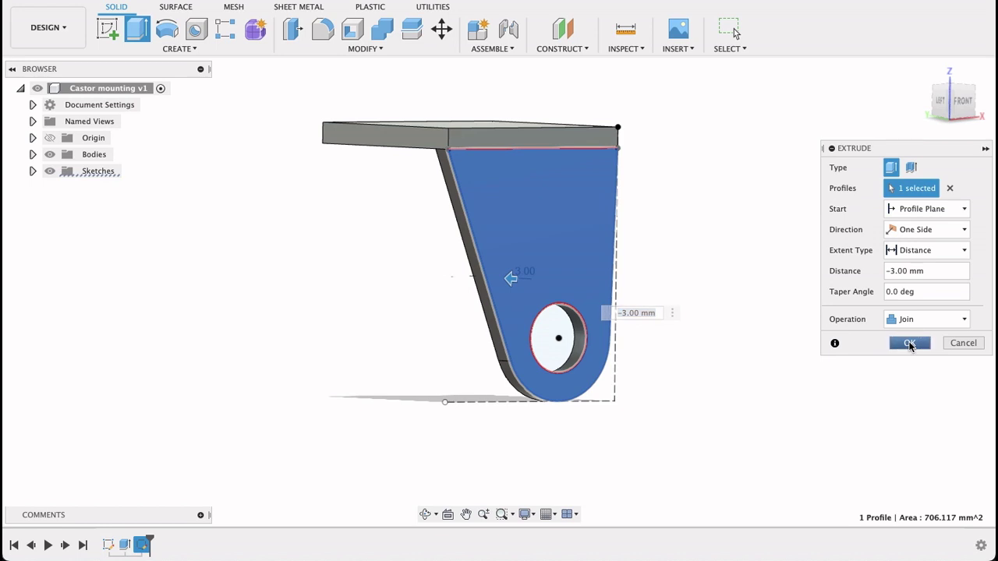
Step: Mirror the lug's extrude feature across the XZ origin plane to the opposite side of the top plate
mouse_move(737, 272)
middle_mouse_down("shift")
mouse_move(790, 261)
mouse_move(750, 258)
mouse_move(728, 272)
middle_mouse_up("shift")
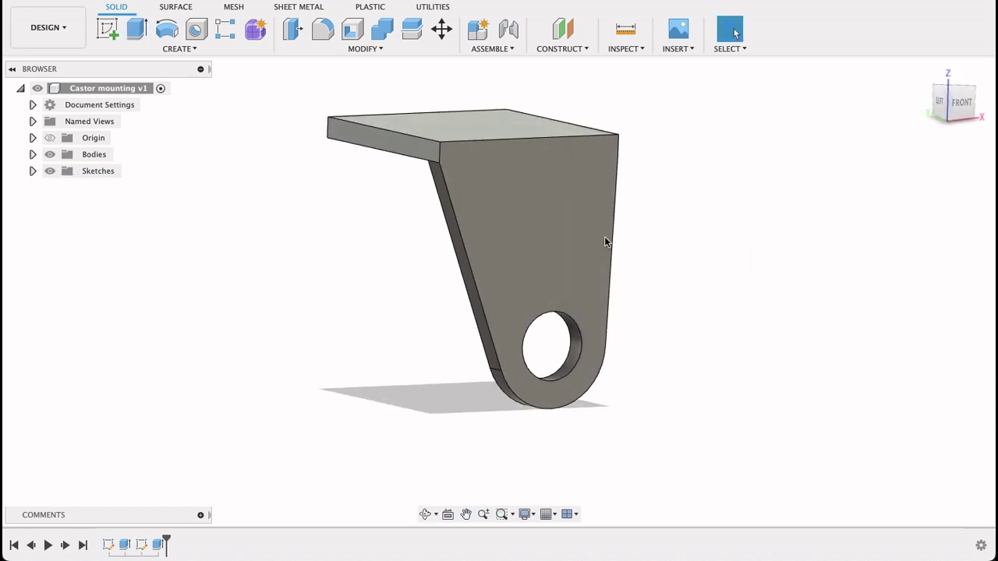
left_click(177, 50)
left_click(120, 354)
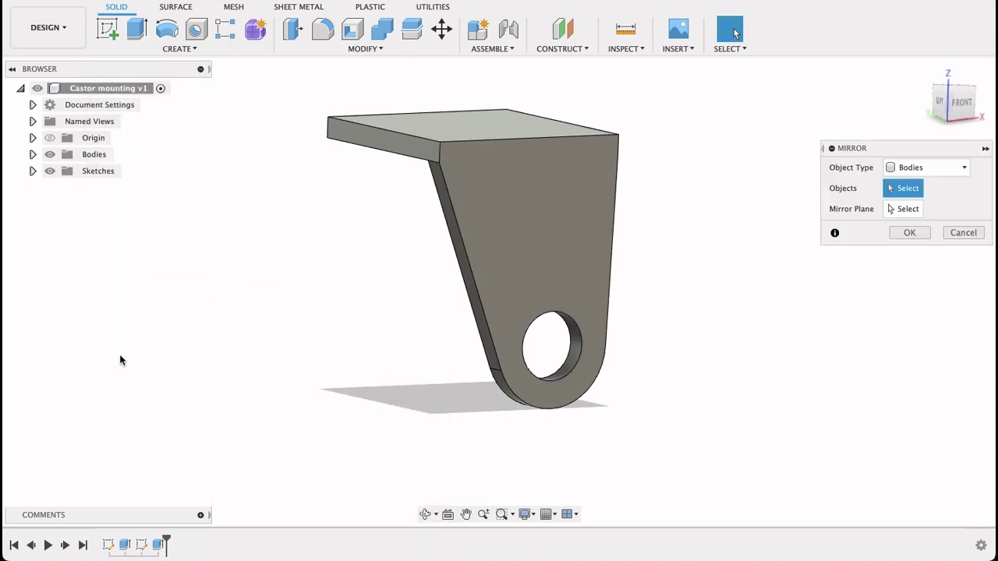
left_click(50, 138)
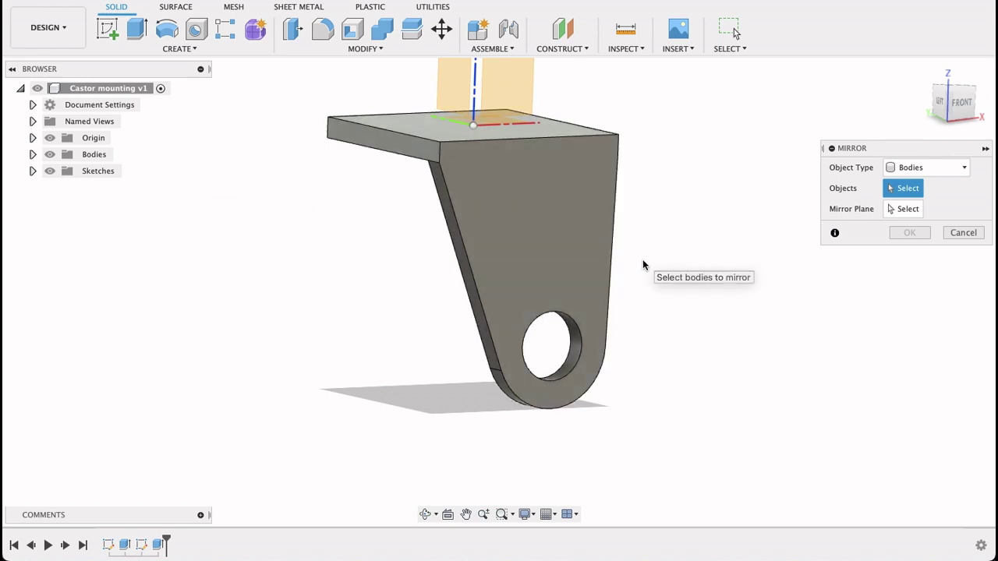
mouse_move(666, 252)
middle_mouse_down("shift")
mouse_move(664, 340)
mouse_move(657, 265)
middle_mouse_up("shift")
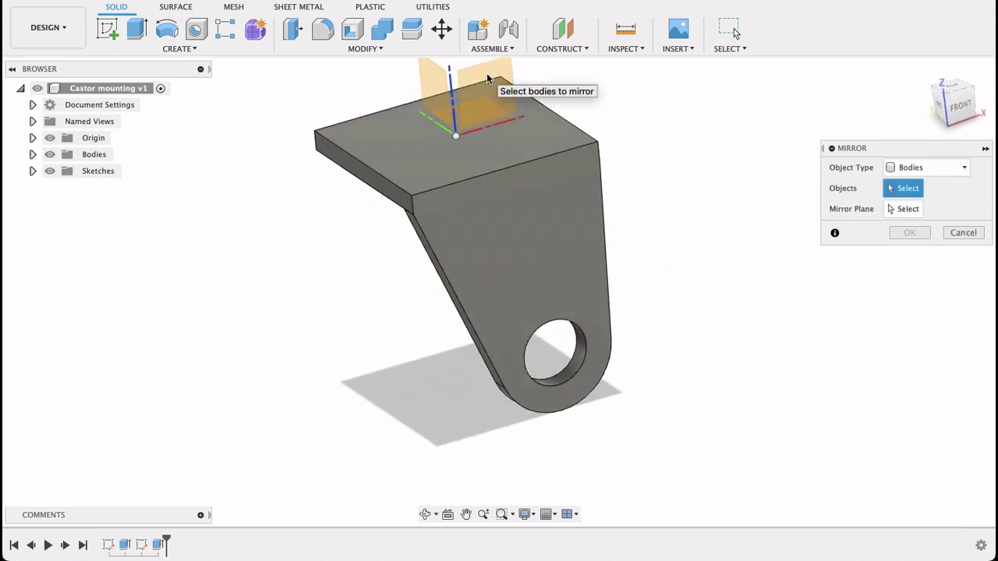
left_click(904, 209)
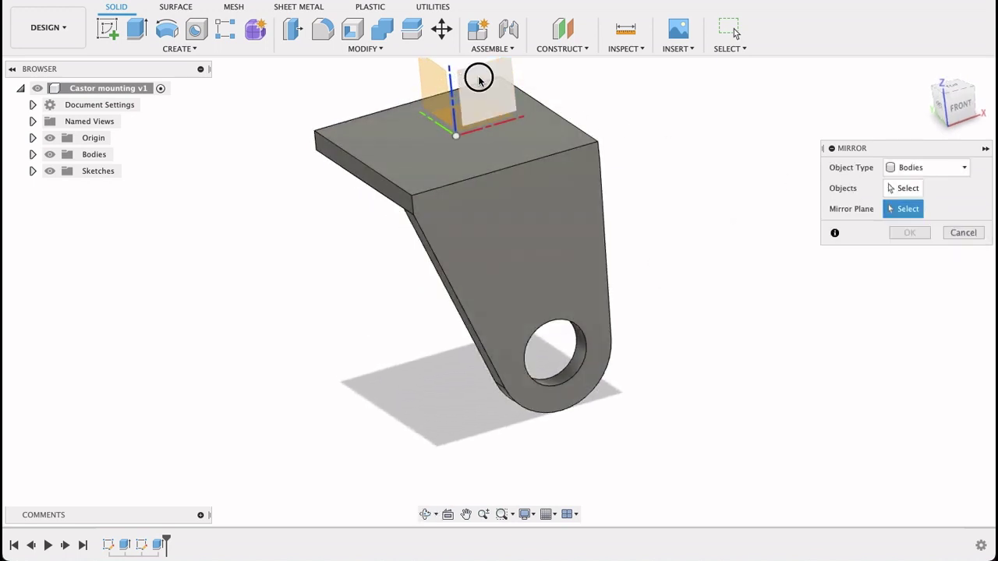
left_click(479, 80)
left_click(927, 168)
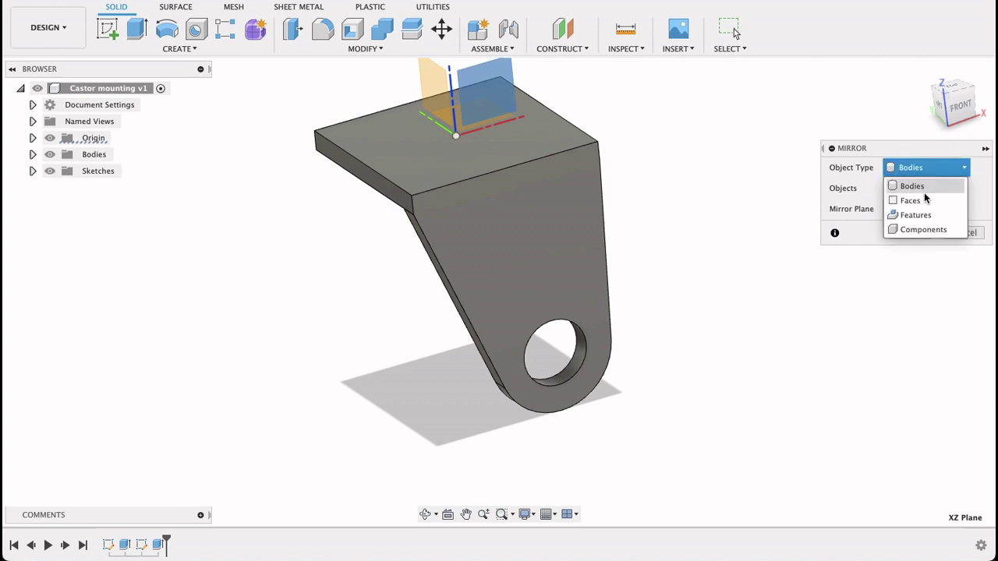
left_click(916, 215)
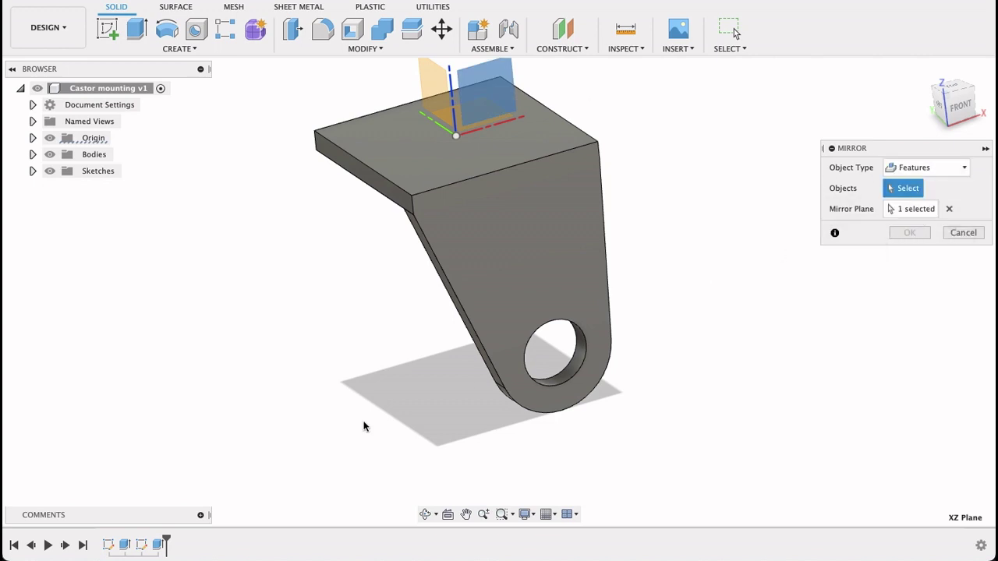
left_click(160, 543)
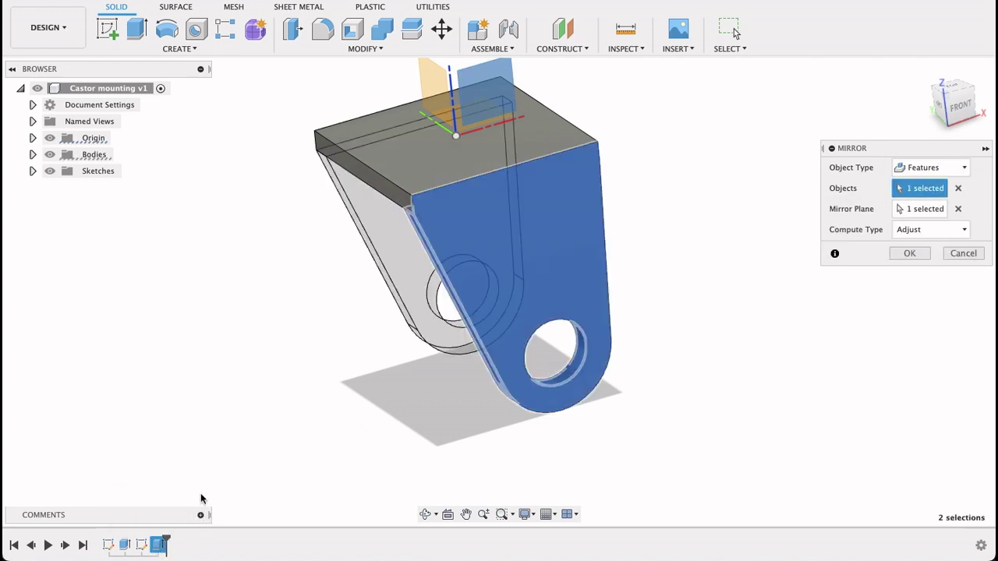
middle_click_drag(293, 356, 335, 352, "shift")
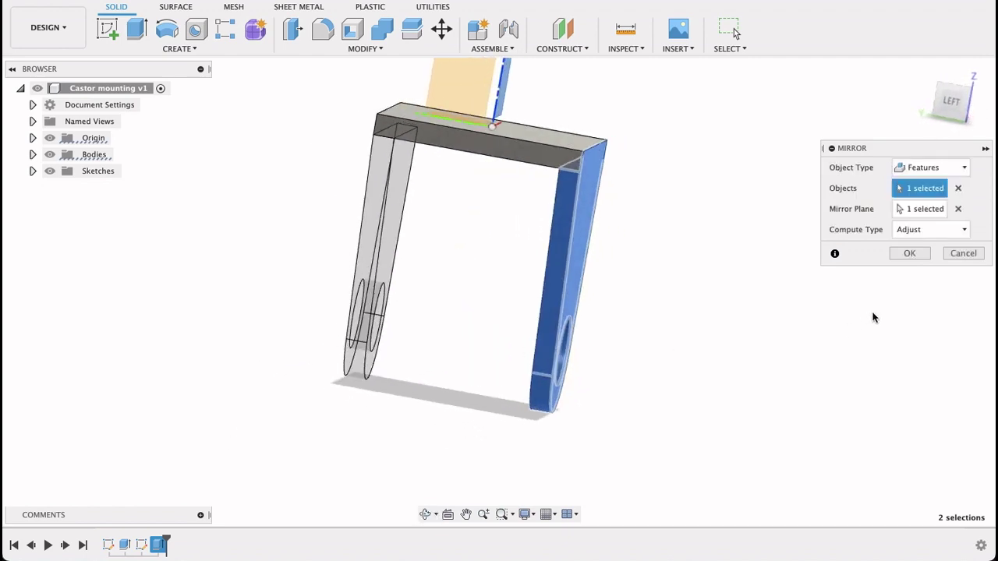
left_click(909, 255)
Step: Fillet the two inner edges where the lugs meet the underside of the top plate with a 2 mm radius
middle_click_drag(681, 372, 671, 354, "shift")
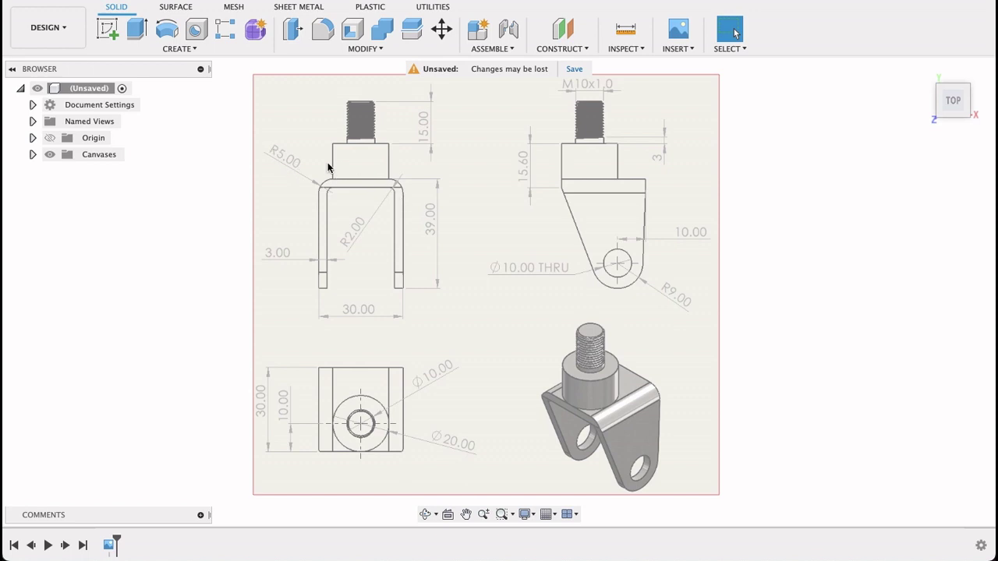
left_click(382, 2)
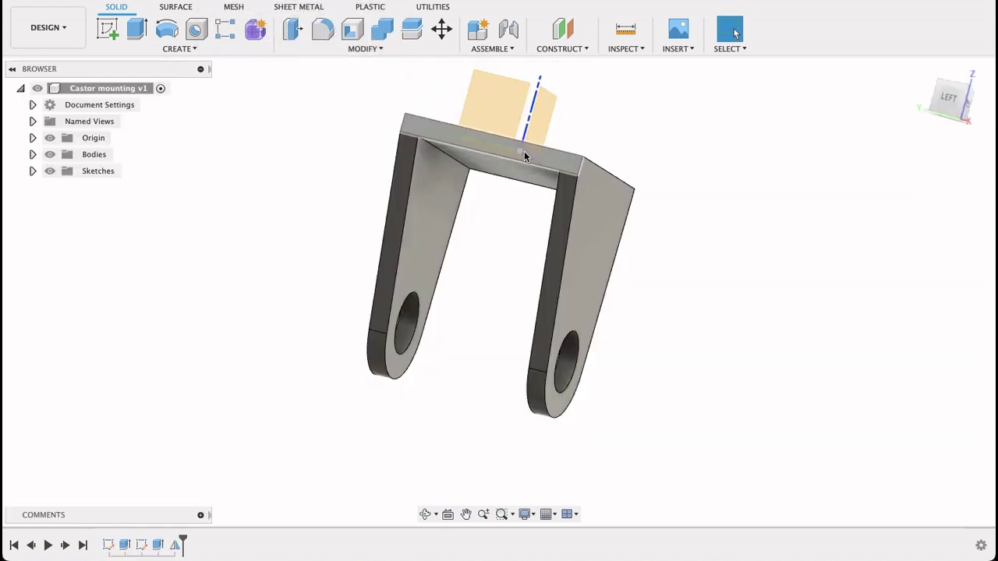
left_click(323, 29)
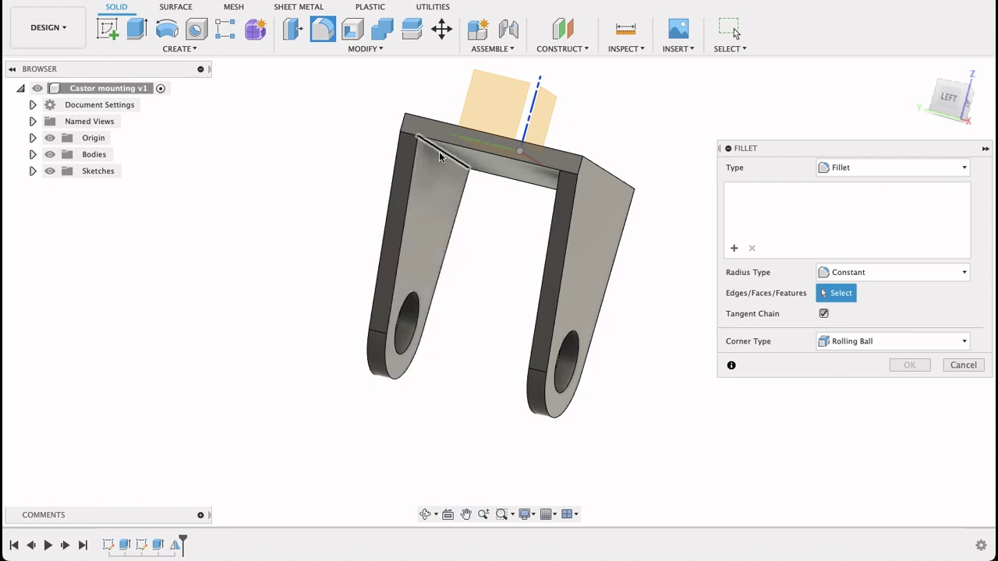
left_click(439, 151)
middle_click_drag(478, 236, 499, 258, "shift")
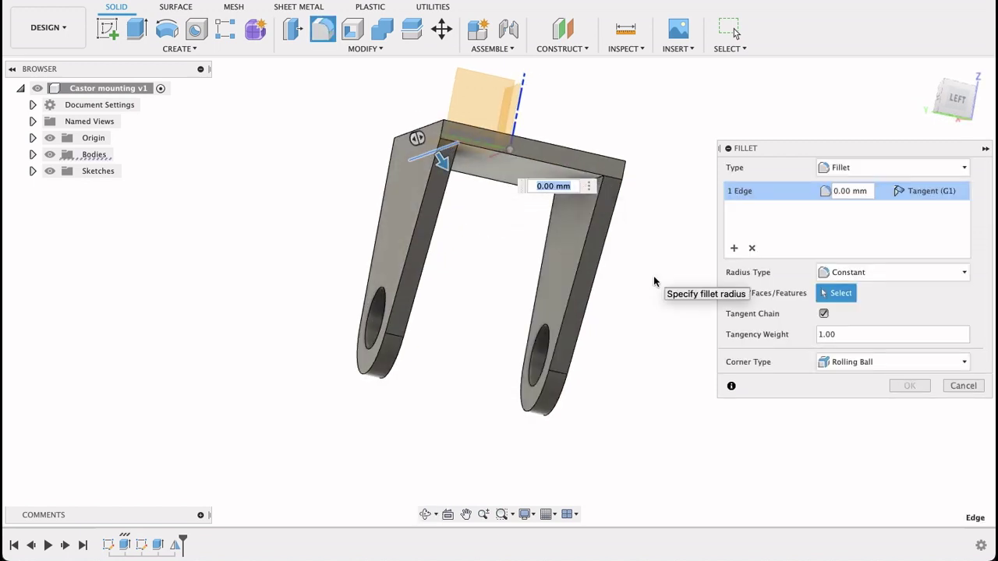
middle_click_drag(653, 276, 642, 241, "shift")
middle_click_drag(615, 277, 618, 232, "shift")
left_click(555, 189)
type("2")
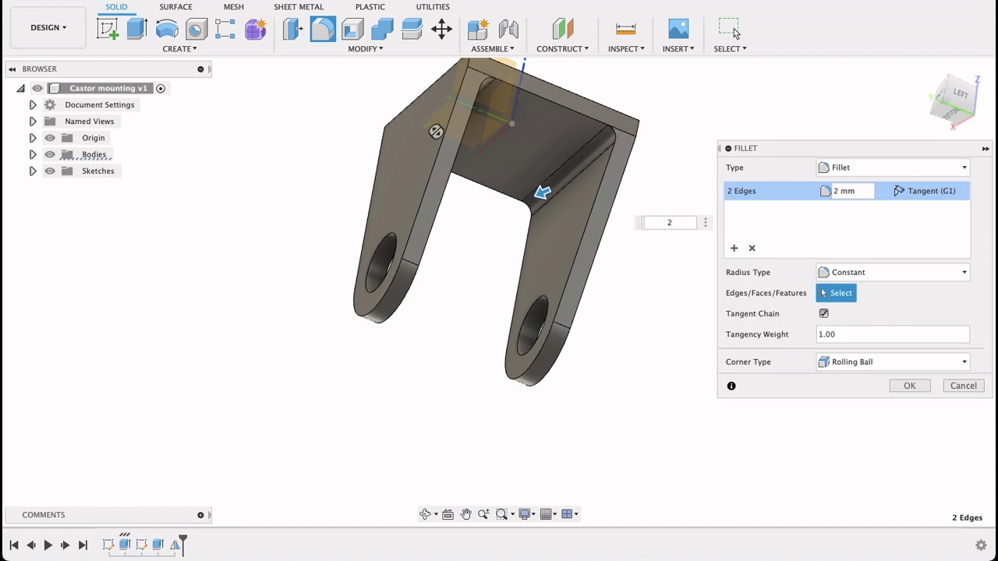
left_click(902, 387)
Step: Fillet the two outer edges between the top plate and the side lugs with a 5 mm radius
middle_click_drag(748, 232, 697, 301, "shift")
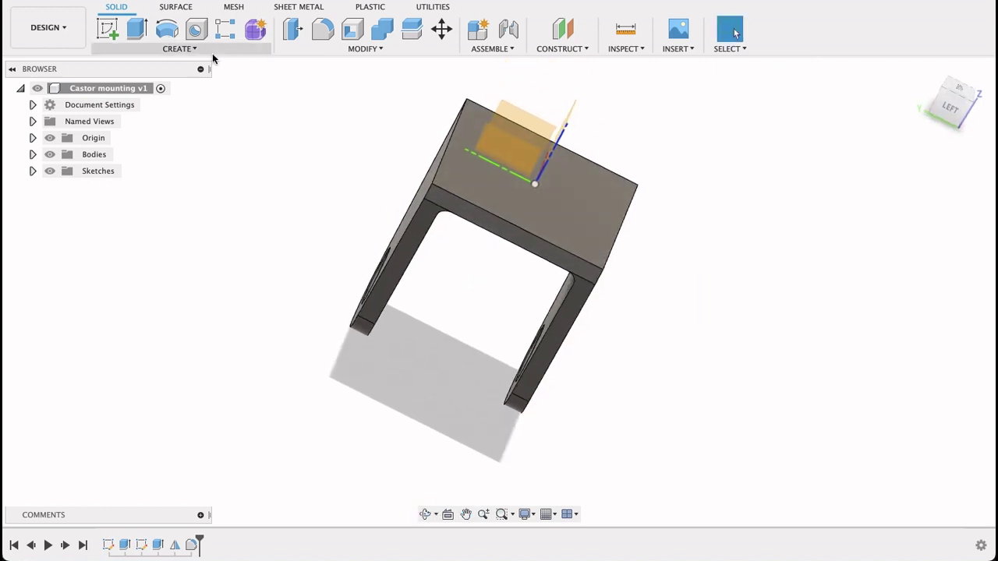
left_click(316, 32)
left_click(453, 136)
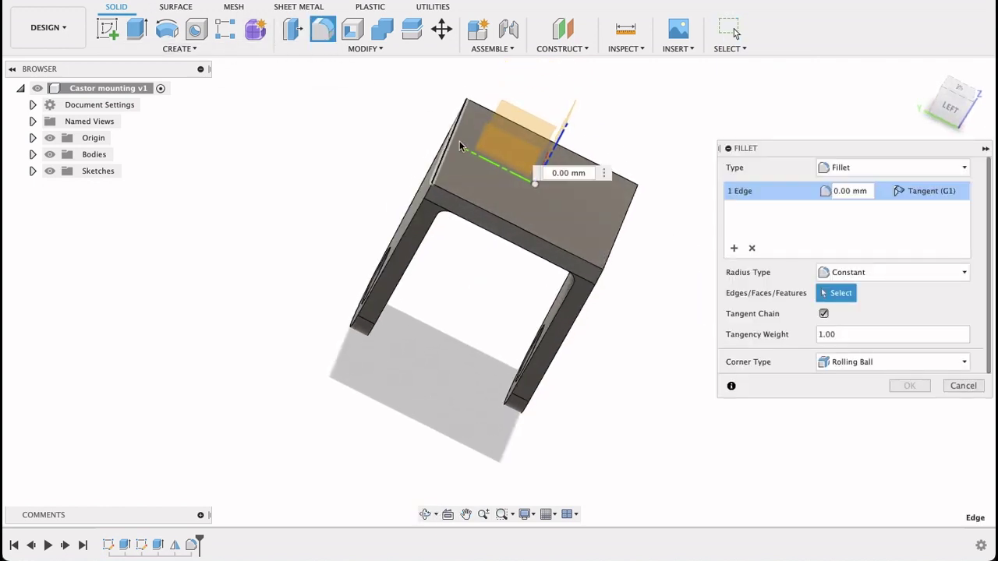
left_click(613, 244)
type("5")
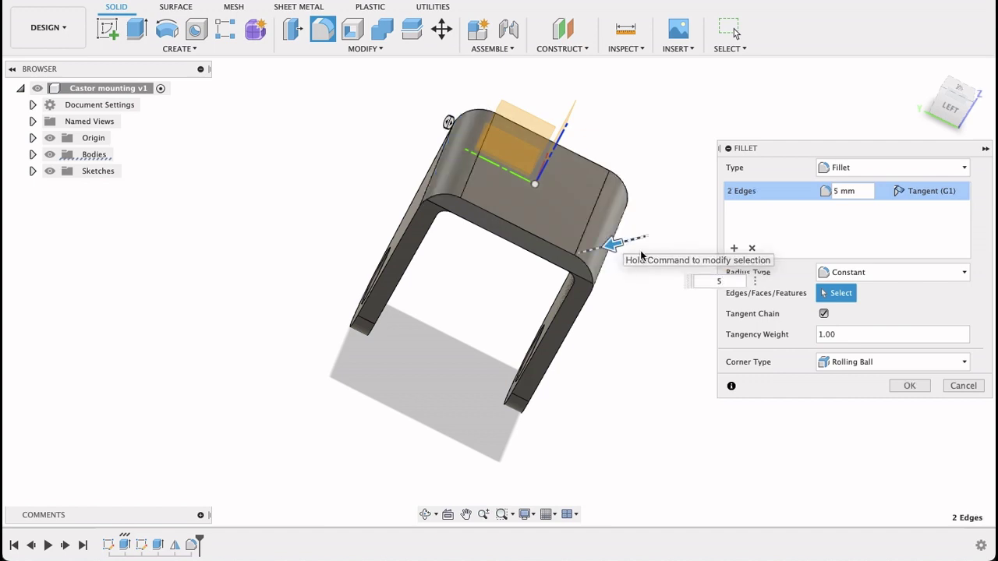
left_click(909, 386)
middle_click_drag(856, 388, 831, 331, "shift")
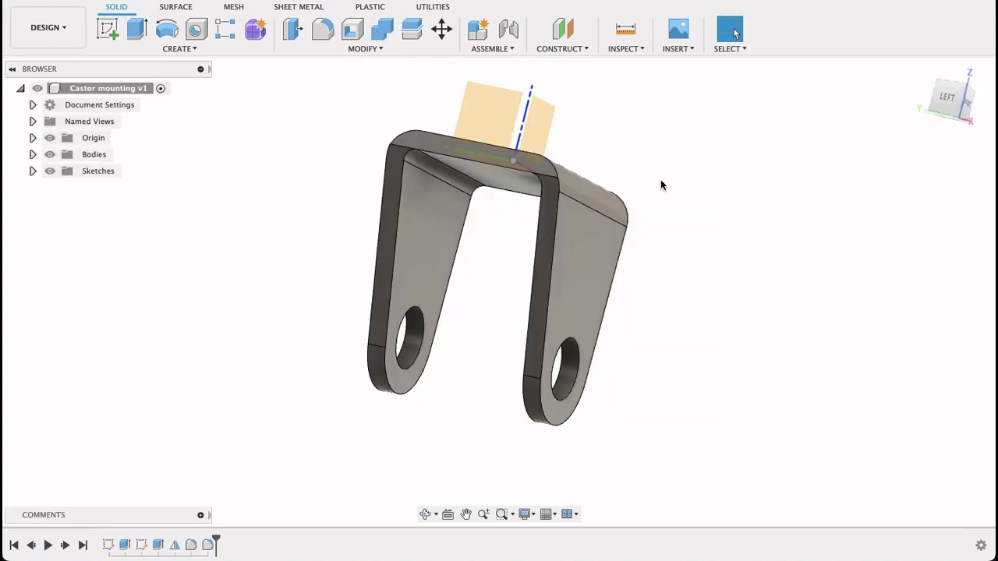
Step: Start a sketch on the plate's top face and draw a 20 mm diameter circle off-centre towards the plate's straight, unfilleted edge
middle_click_drag(661, 185, 494, 125, "shift")
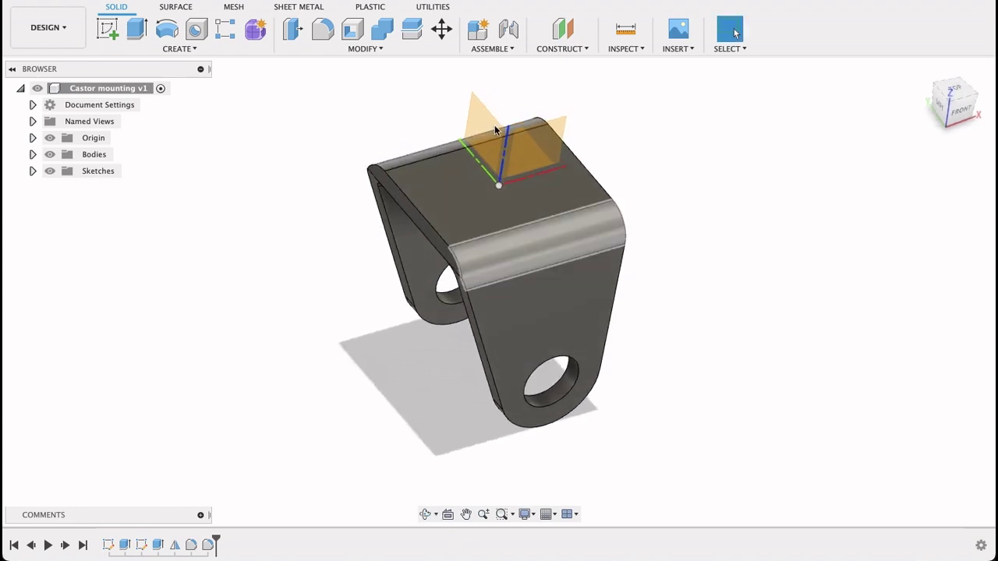
left_click(103, 29)
left_click(450, 197)
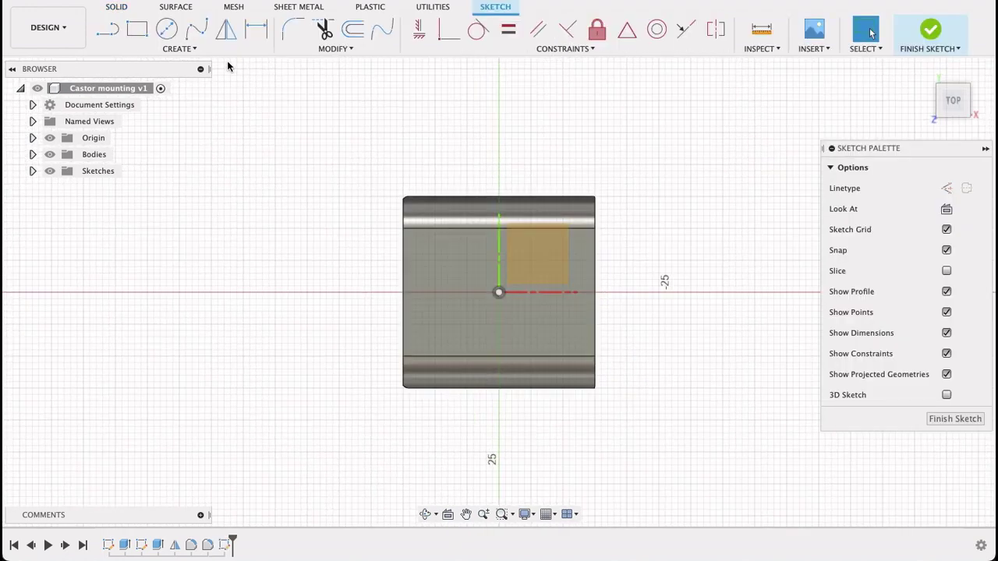
left_click(167, 29)
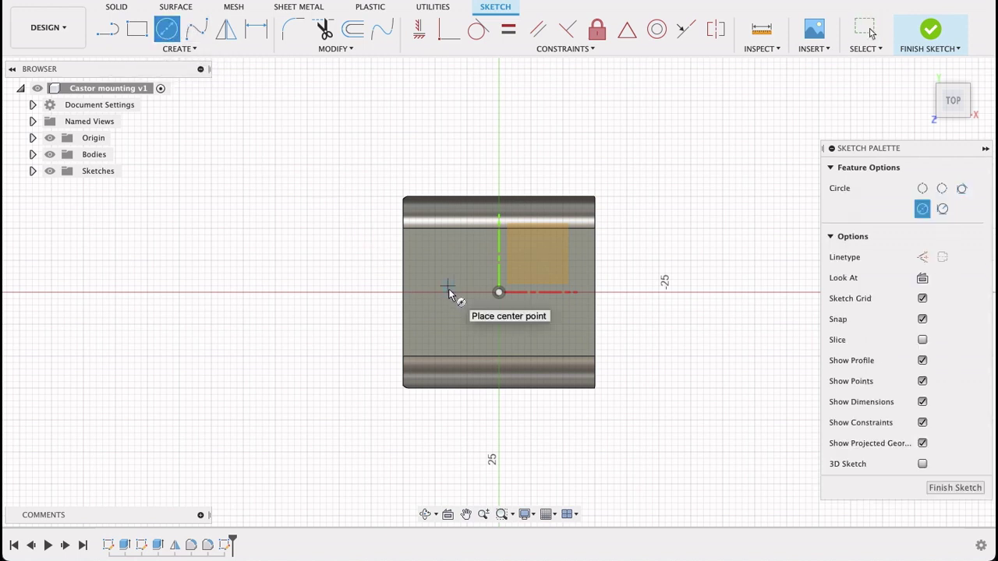
left_click(454, 292)
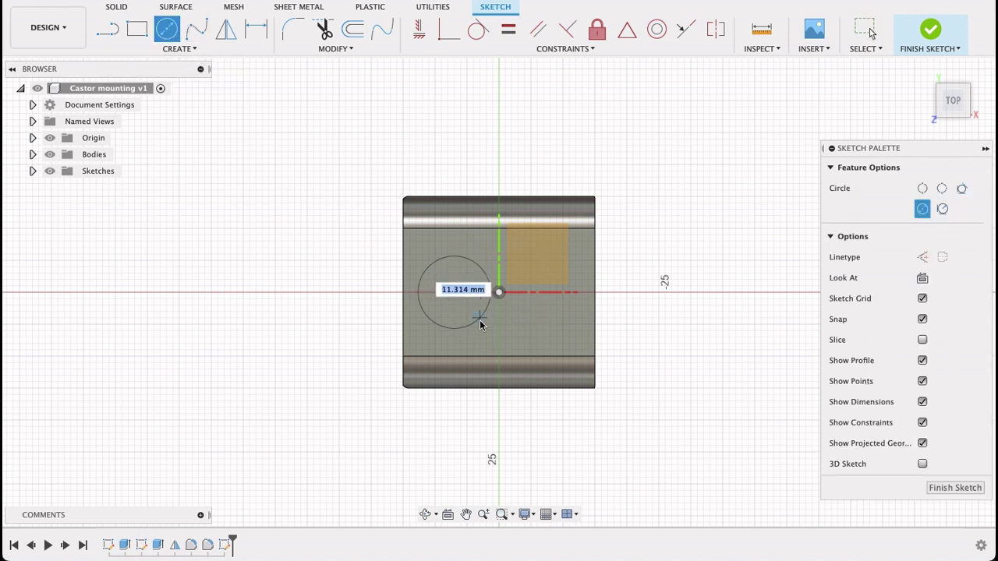
type("20")
key("Return")
key("Escape")
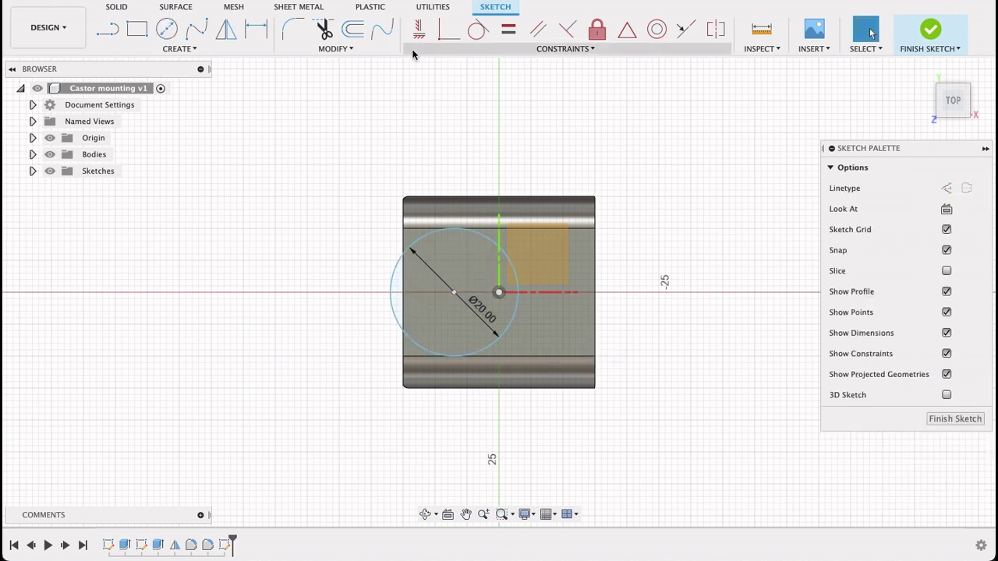
Step: Constrain the 20 mm circle tangent to the nearest unfilleted edge of the top plate
left_click(477, 30)
left_click(397, 287)
left_click(404, 299)
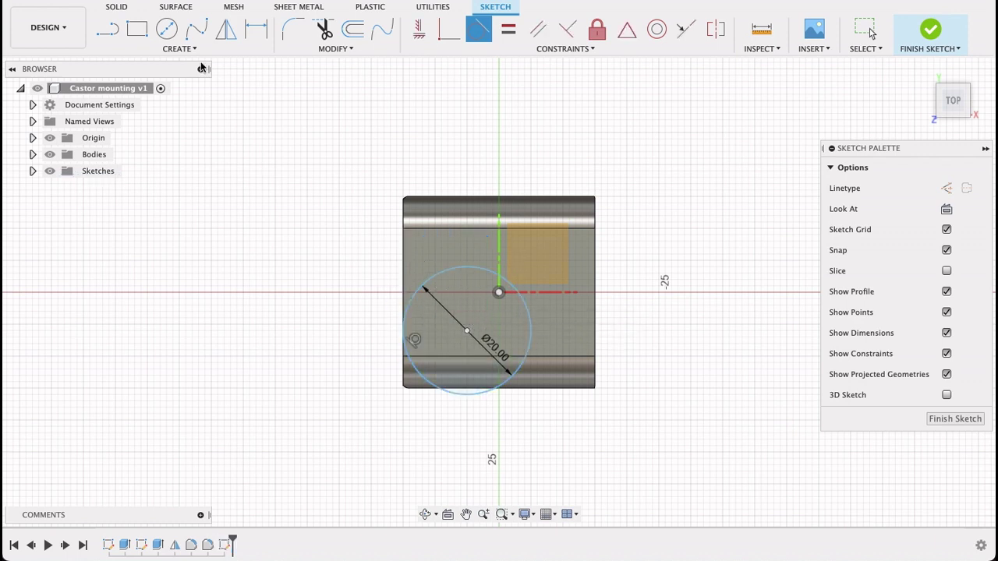
Step: Draw a construction line across the top plate between the midpoints of its two unfilleted edges
left_click(107, 29)
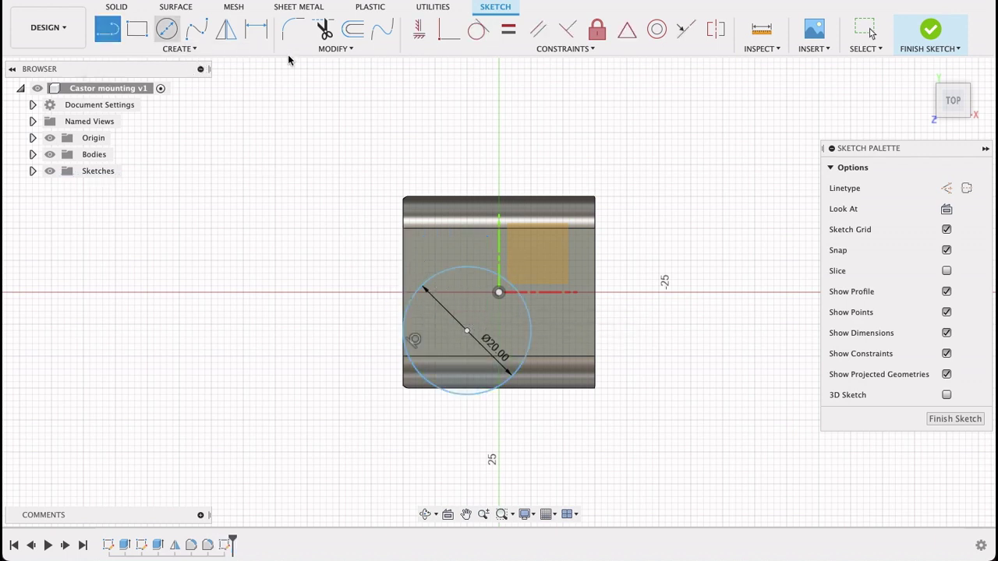
left_click(945, 188)
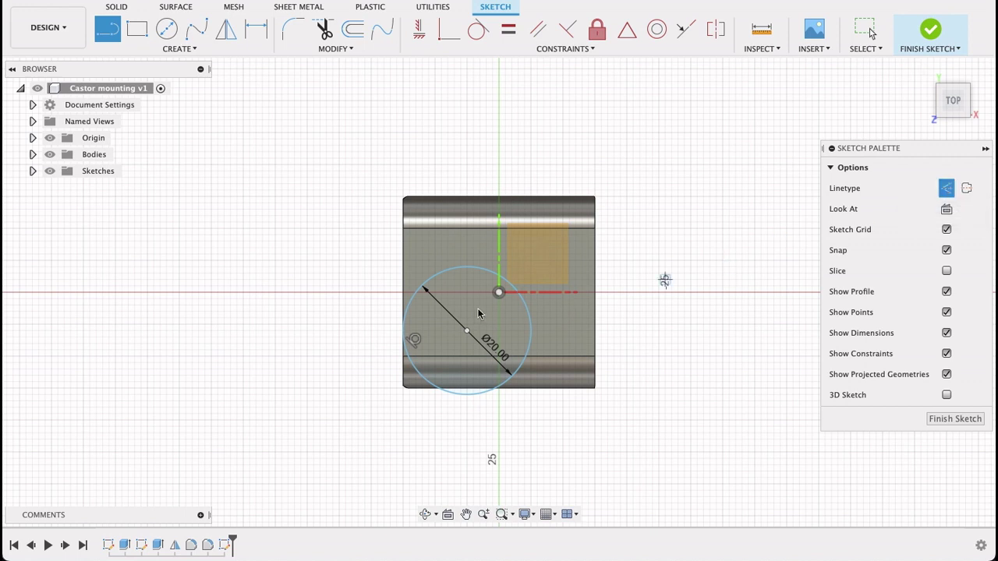
left_click(405, 292)
double_click(596, 292)
Step: Constrain the 20 mm circle's centre coincident with the construction line and finish the sketch
left_click(478, 29)
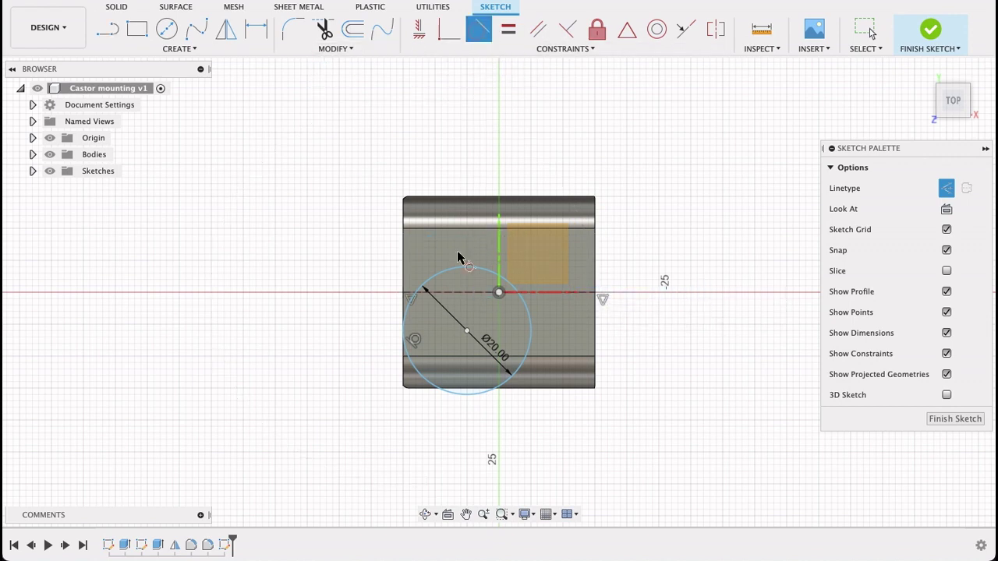
scroll(455, 279, "up", 3)
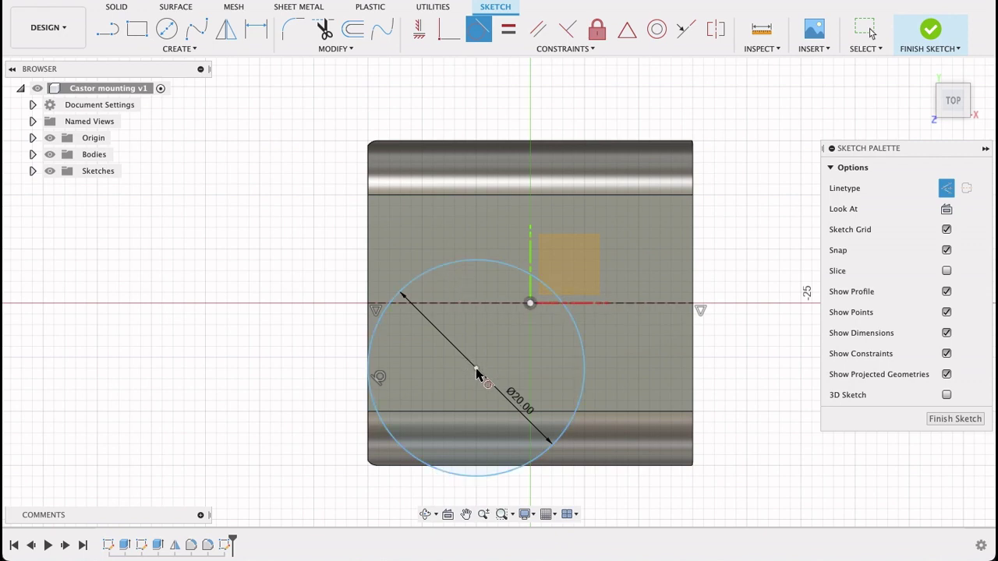
left_click(443, 36)
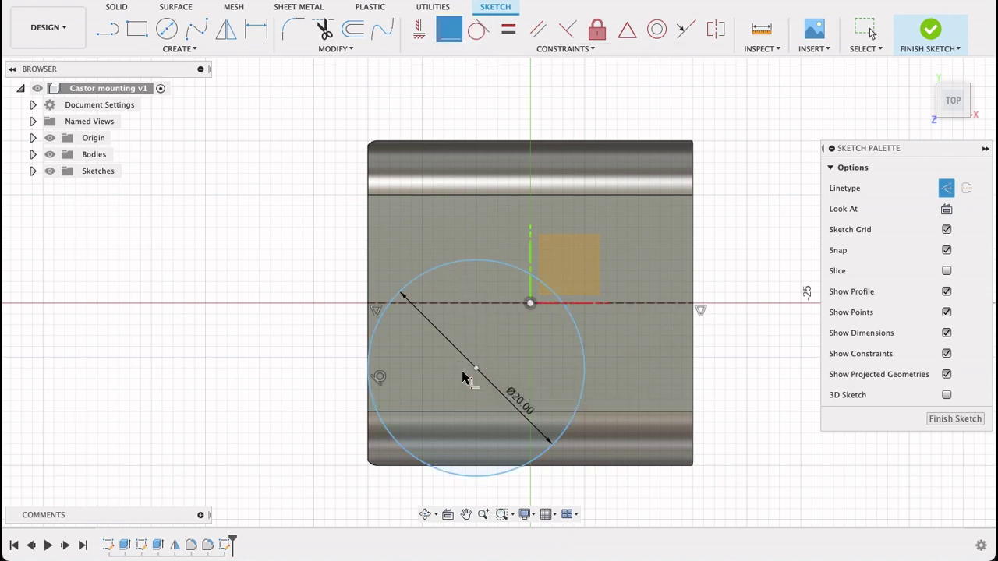
left_click(468, 305)
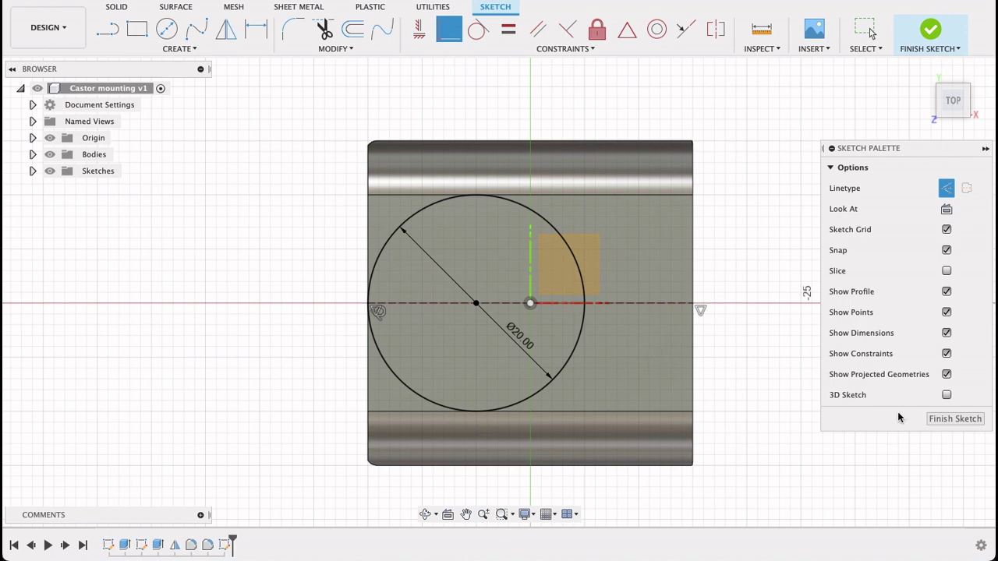
left_click(955, 418)
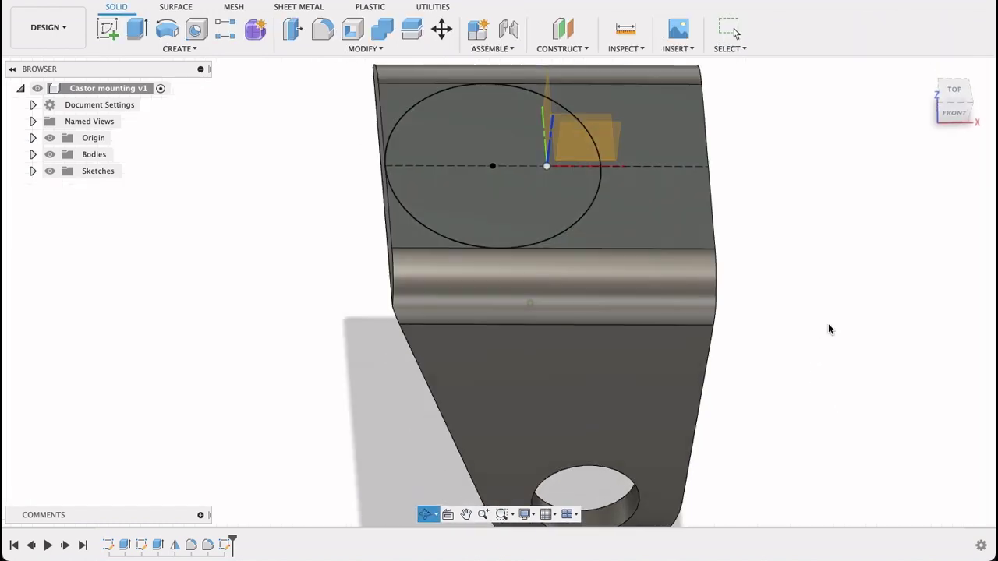
Step: Extrude the 20 mm circle 12.6 mm upward from the top plate, joining it to the body
left_click(137, 29)
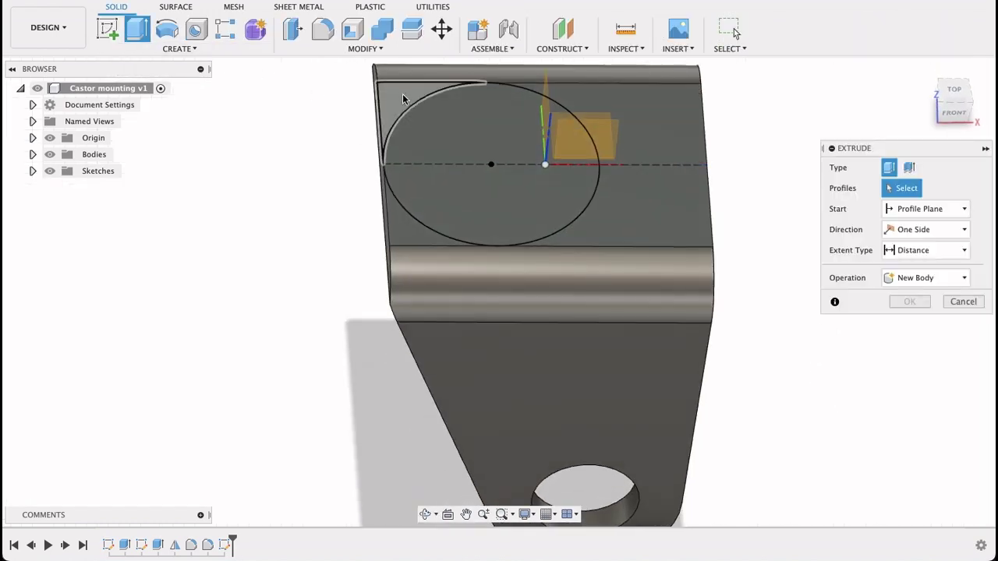
left_click(428, 130)
middle_click_drag(623, 254, 594, 282)
left_click_drag(485, 239, 490, 193)
type("12.6")
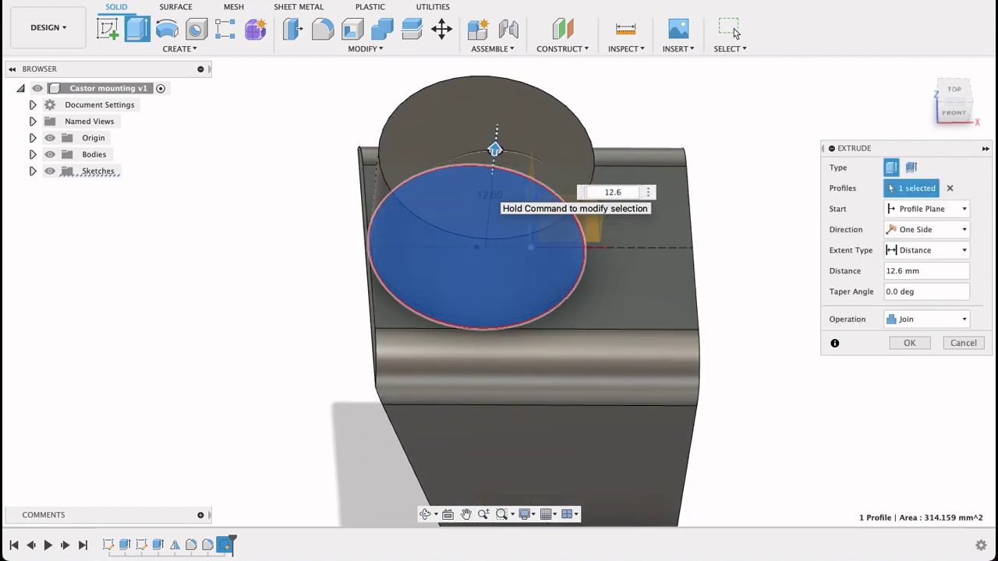
key("Return")
Step: Sketch a 10 mm diameter circle on the boss's top face, concentric with the boss, and finish the sketch
middle_click_drag(822, 184, 827, 257, "shift")
scroll(811, 199, "down", 3)
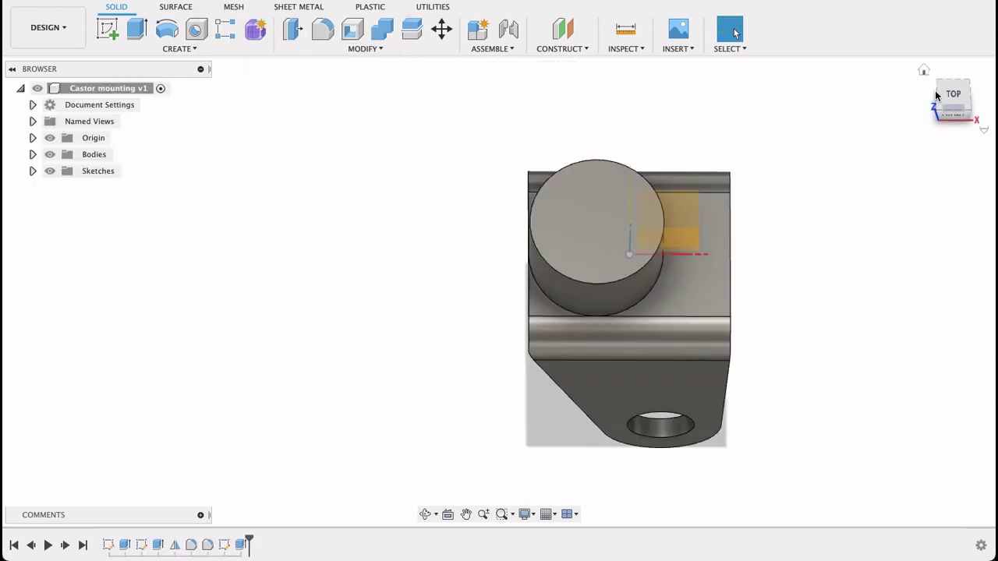
left_click(940, 95)
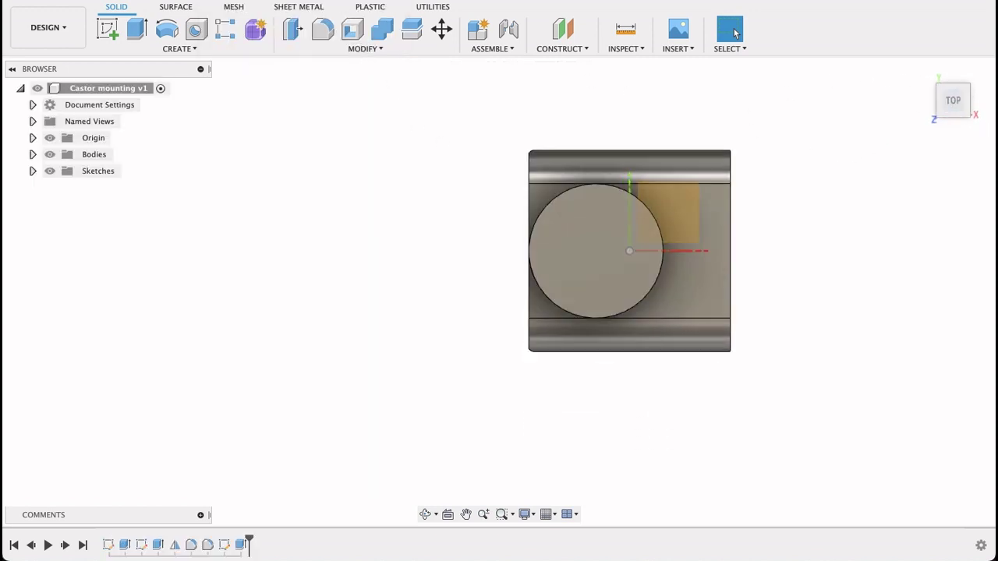
left_click(107, 29)
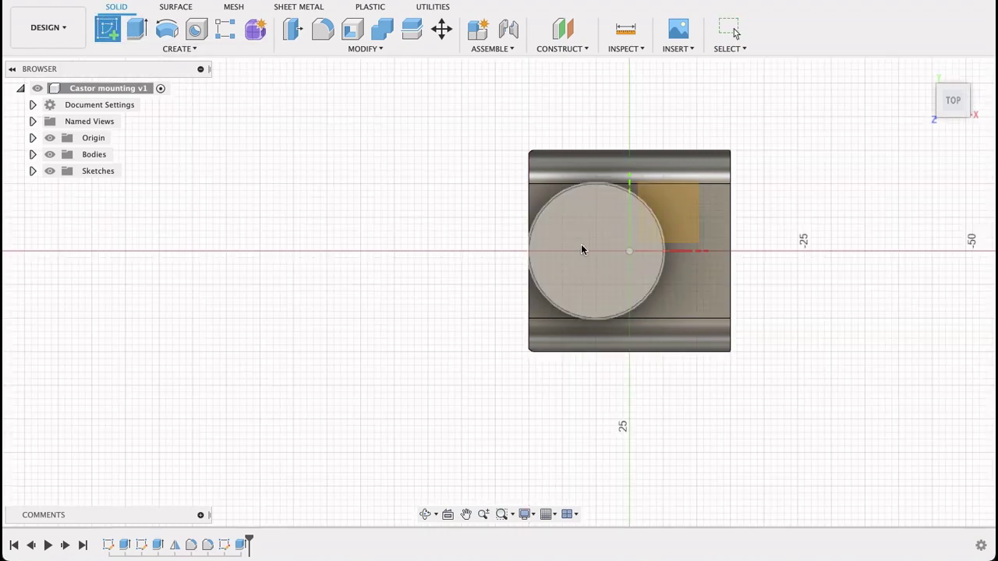
left_click(581, 249)
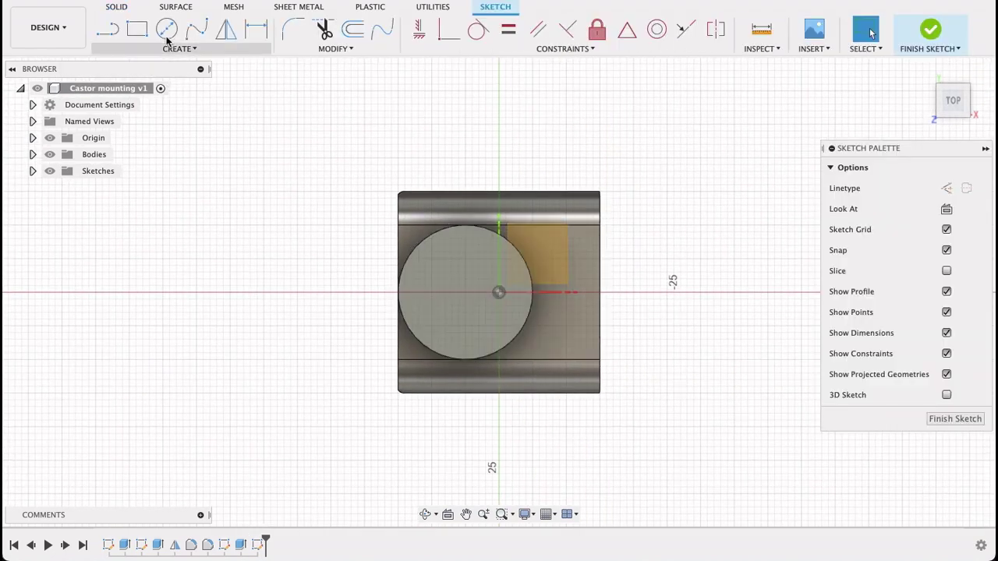
left_click(167, 29)
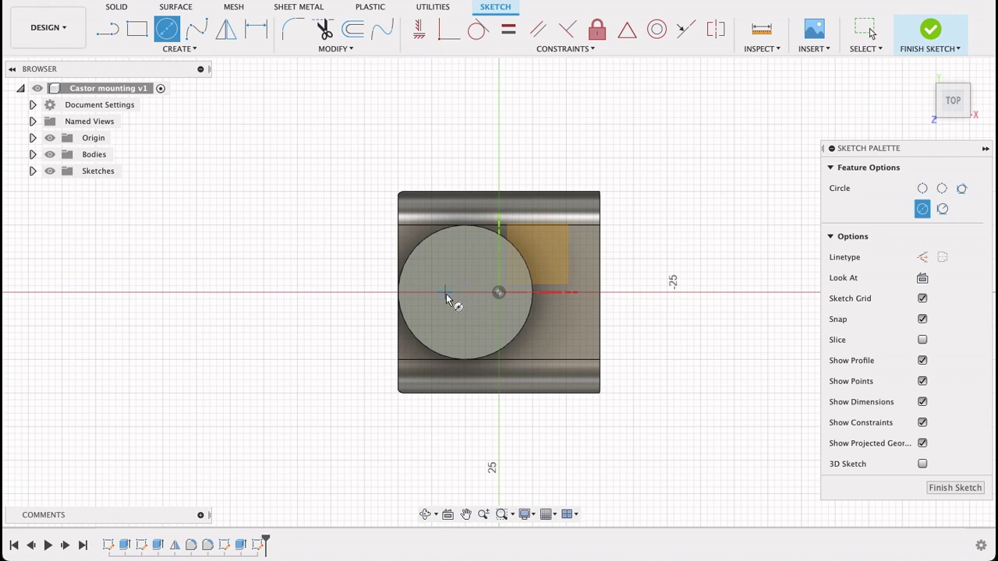
scroll(465, 293, "up", 5)
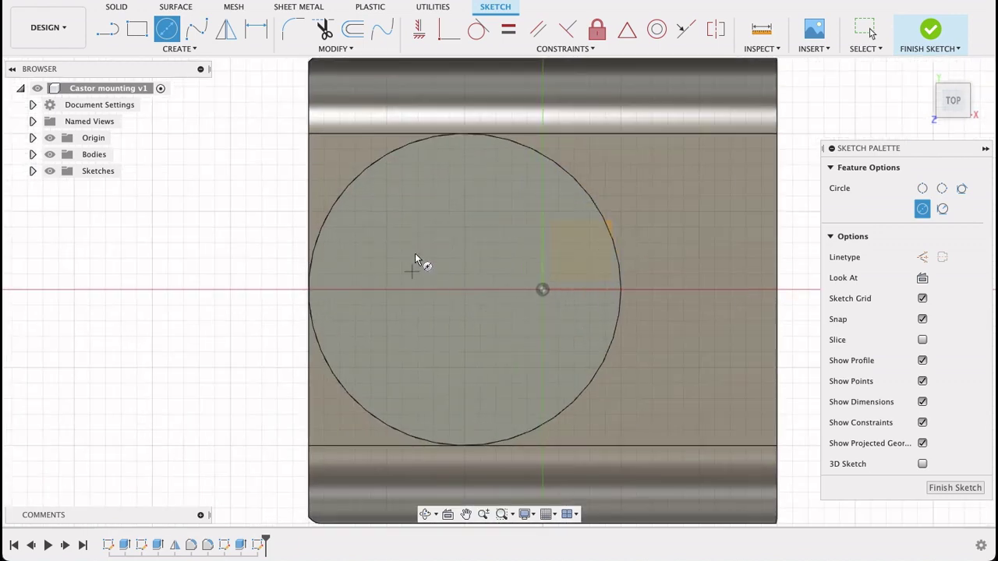
left_click(465, 290)
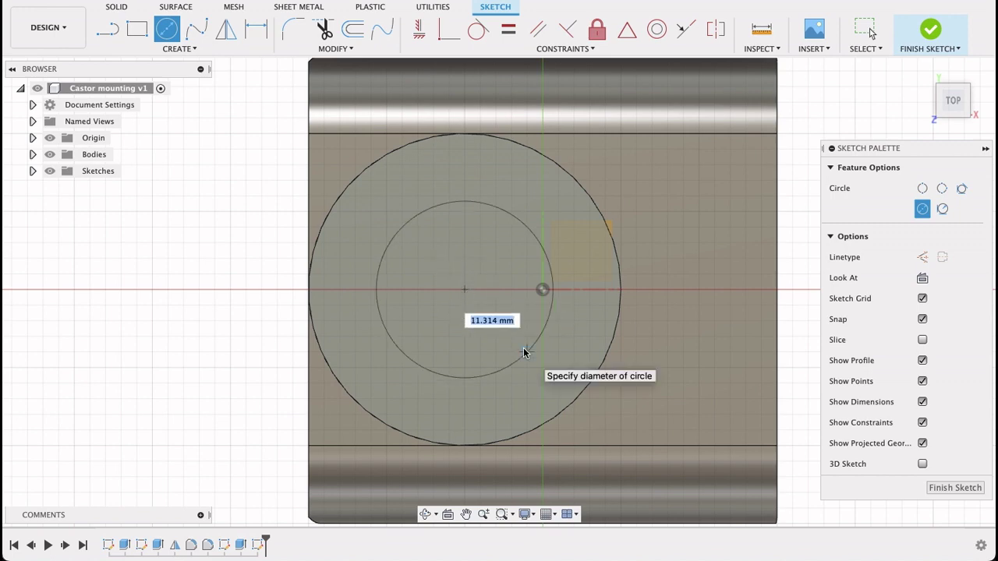
type("10")
key("Return")
key("Escape")
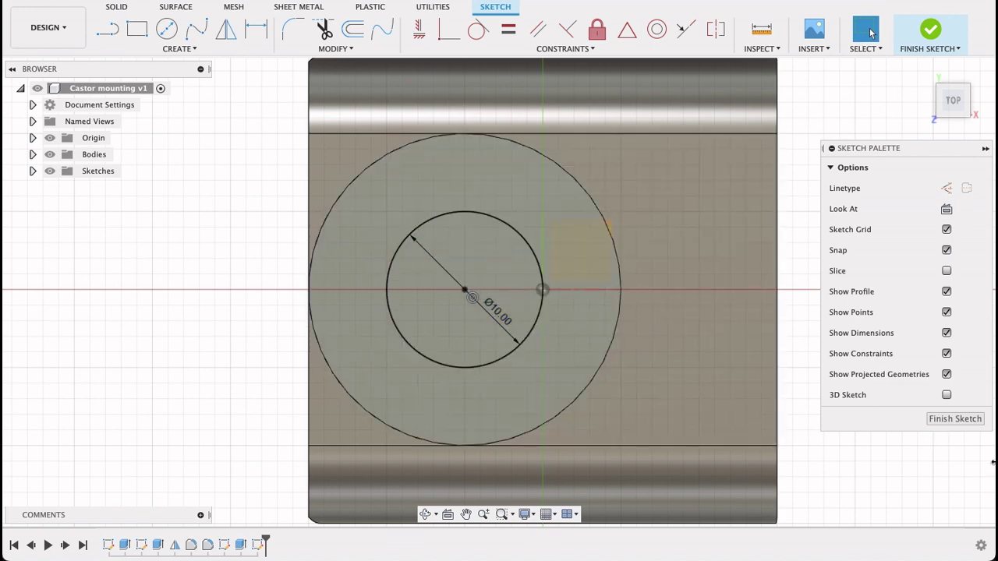
left_click(954, 418)
Step: Extrude the 10 mm circle 15 mm upward from the boss's top face, joining it to the body as a stud
mouse_move(864, 490)
middle_mouse_down("shift")
mouse_move(864, 432)
mouse_move(865, 452)
middle_mouse_up("shift")
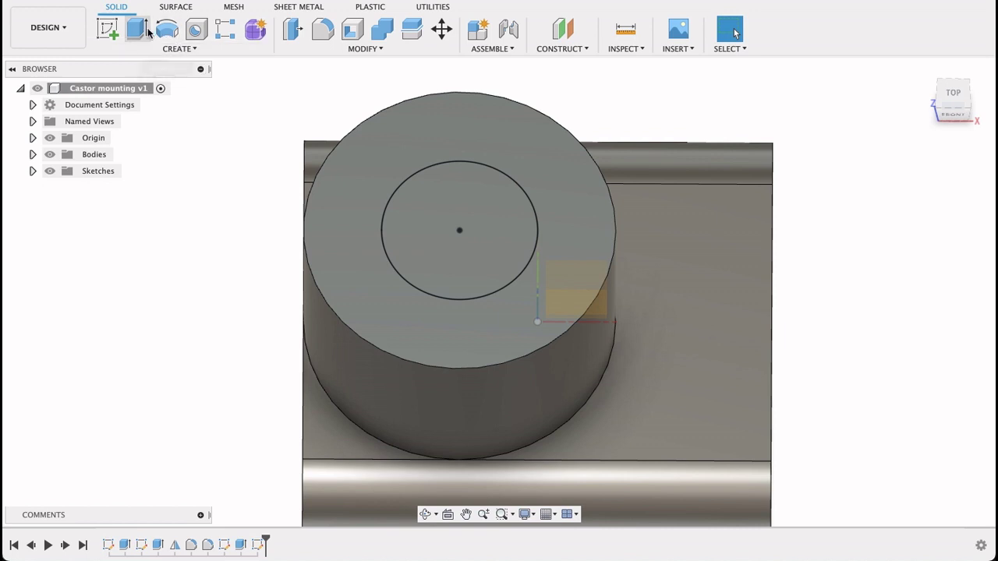
left_click(137, 28)
left_click(421, 224)
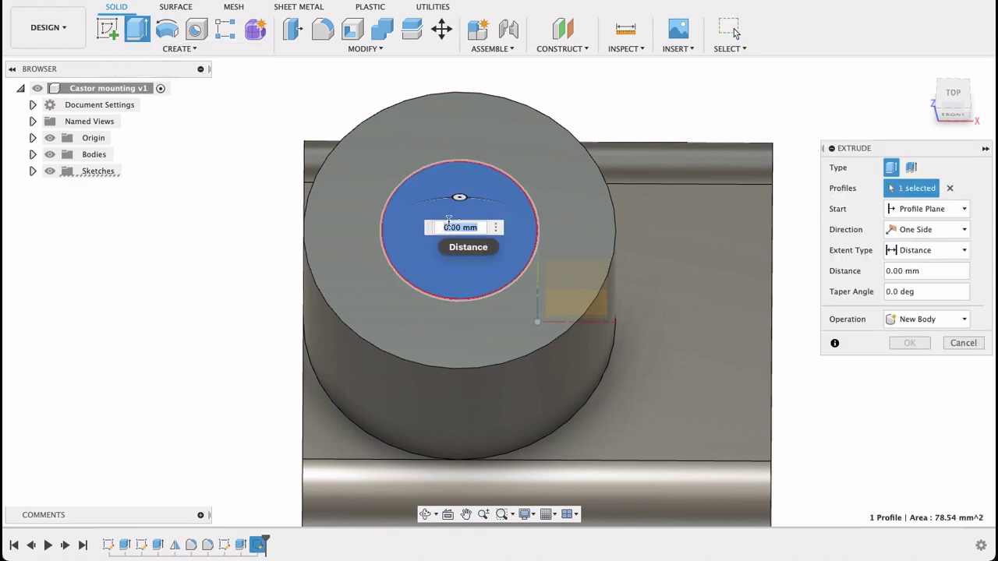
type("15")
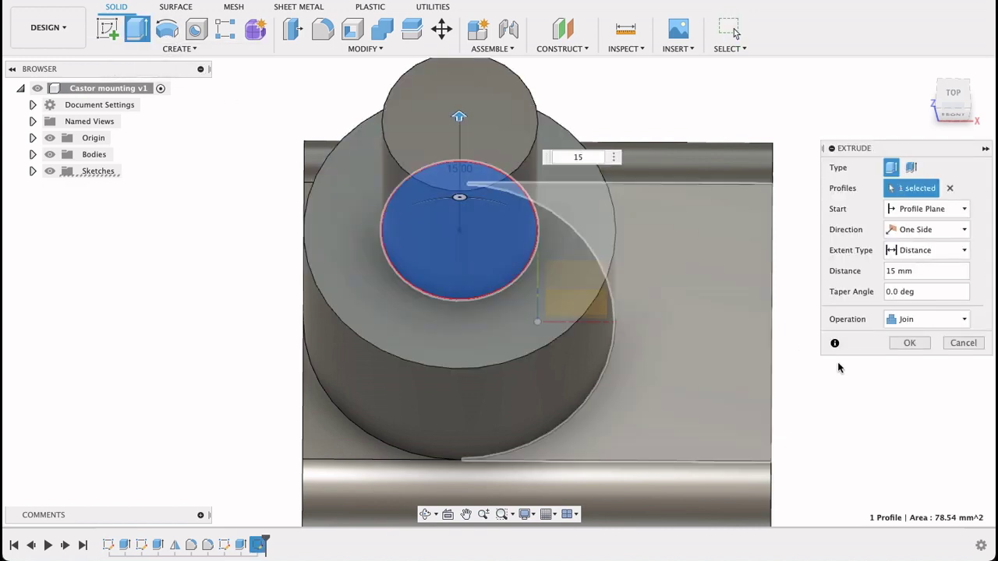
left_click(914, 343)
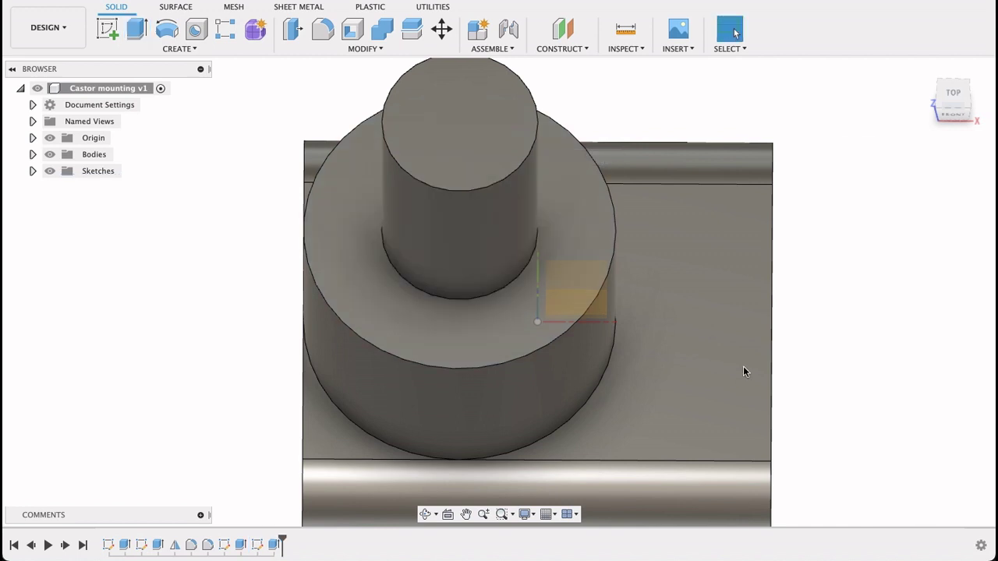
middle_click_drag(821, 377, 822, 361, "shift")
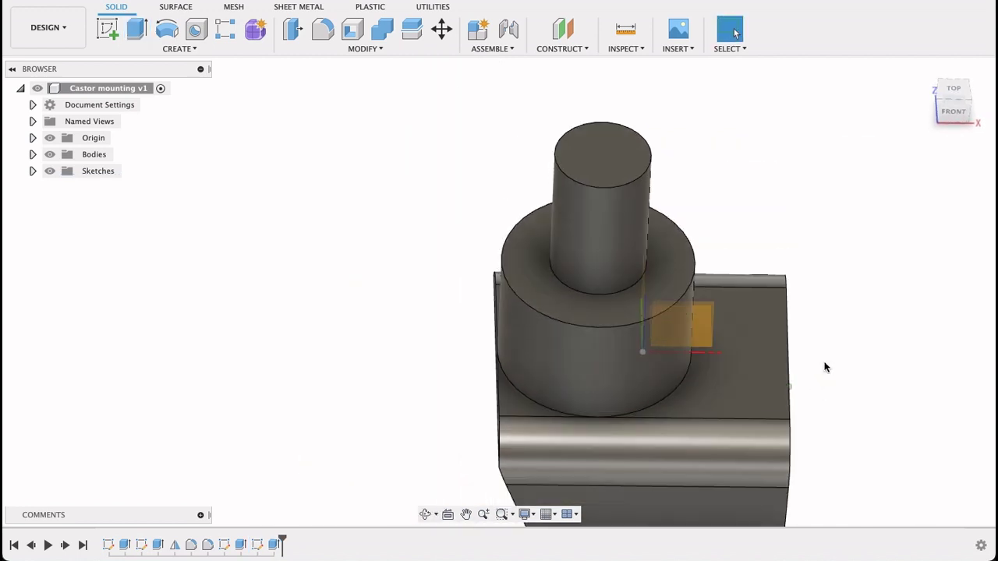
Step: Check the bracket's bodies and change the 15 mm stud extrusion's operation to New Body
left_click(32, 153)
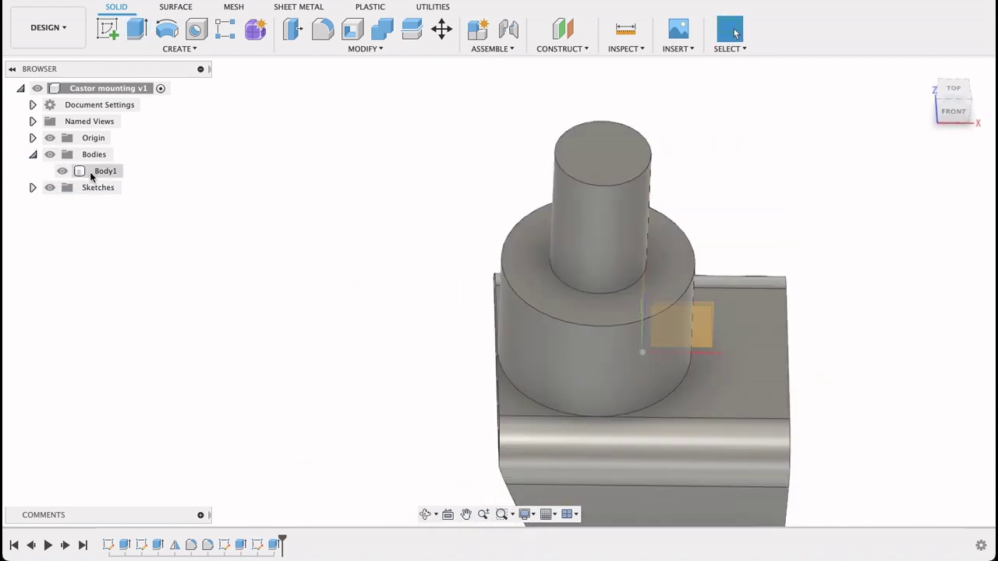
left_click(91, 173)
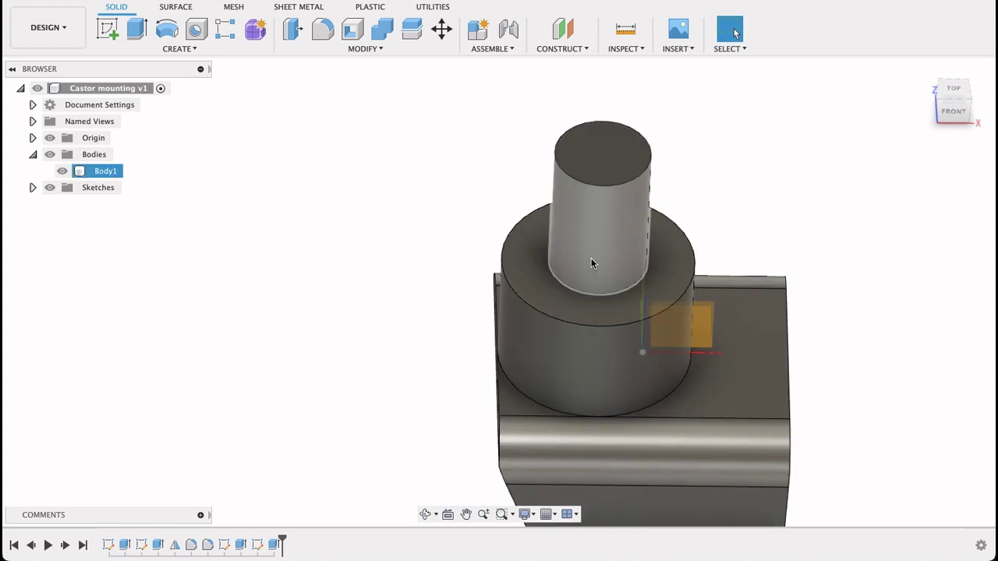
left_click(275, 544)
left_click(904, 319)
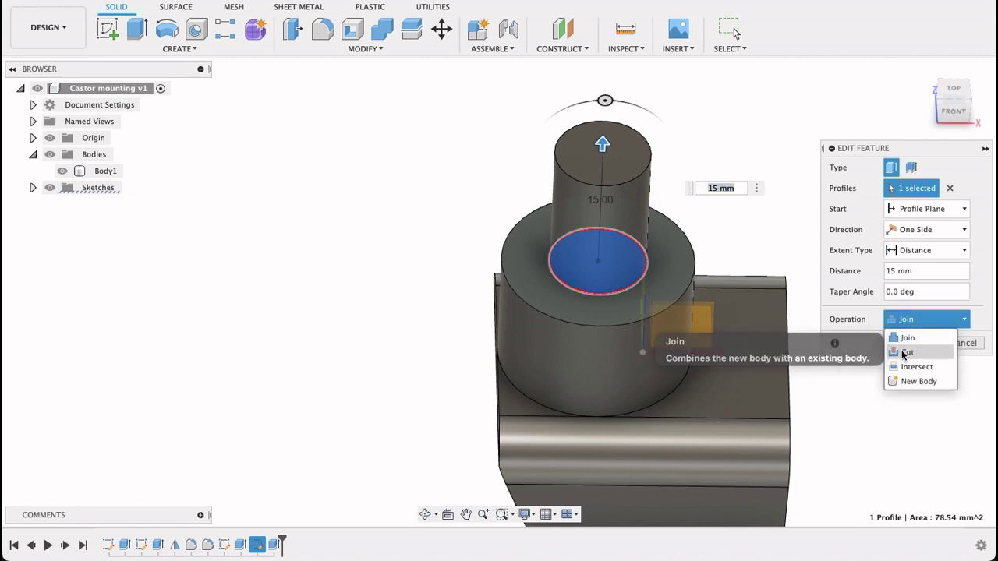
left_click(912, 379)
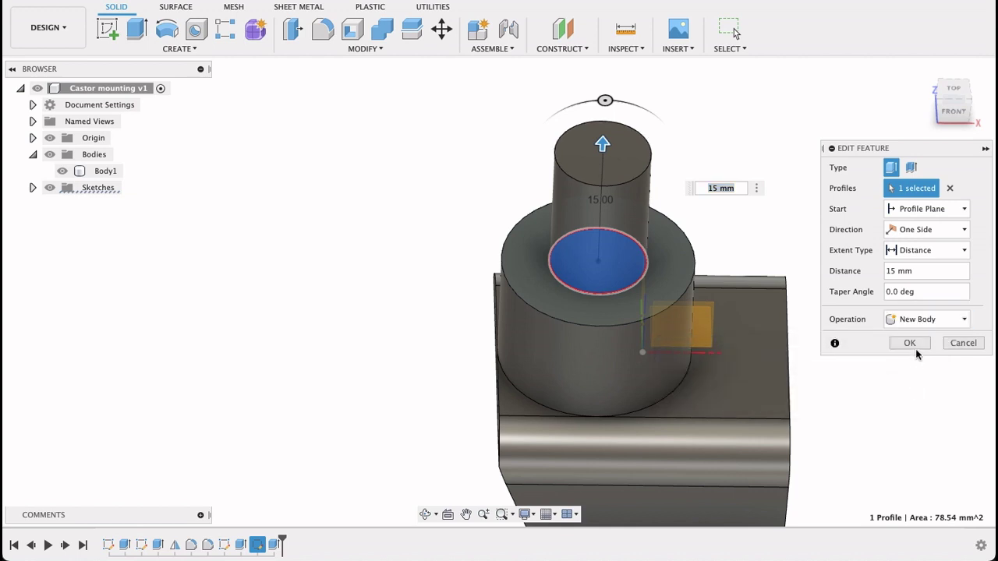
left_click(915, 344)
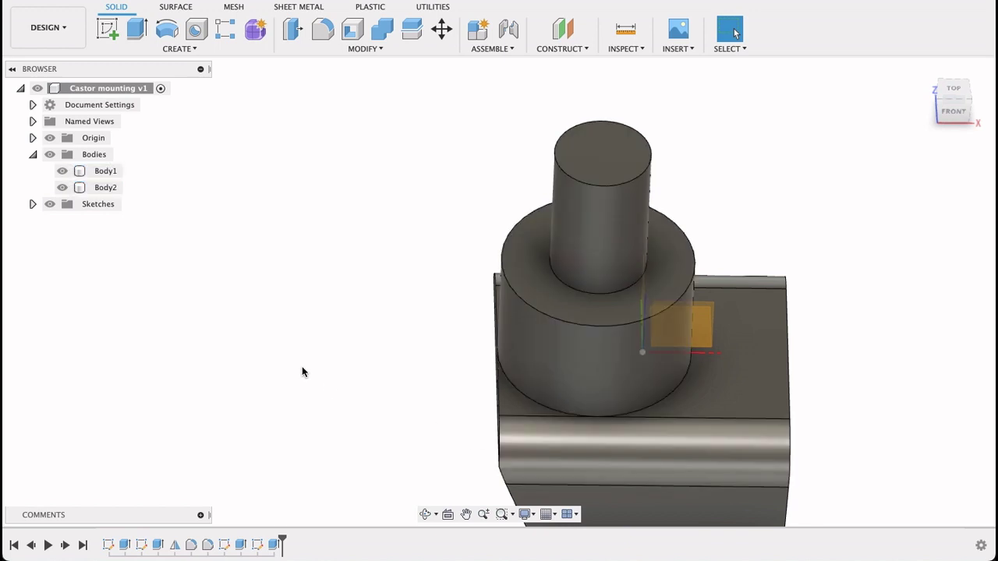
Step: Set the stud extrusion's operation back to Join
double_click(261, 545)
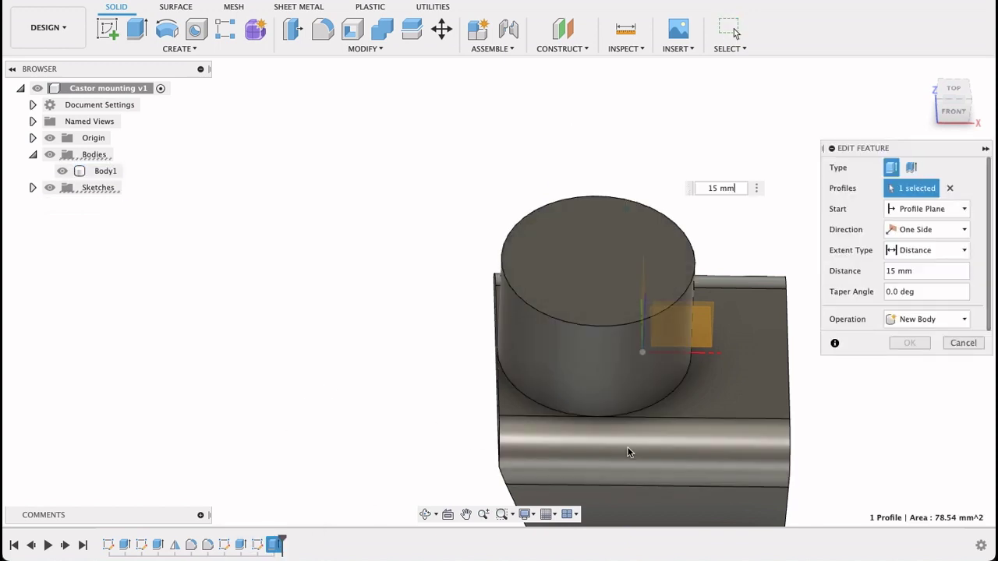
left_click(914, 319)
left_click(906, 338)
left_click(903, 345)
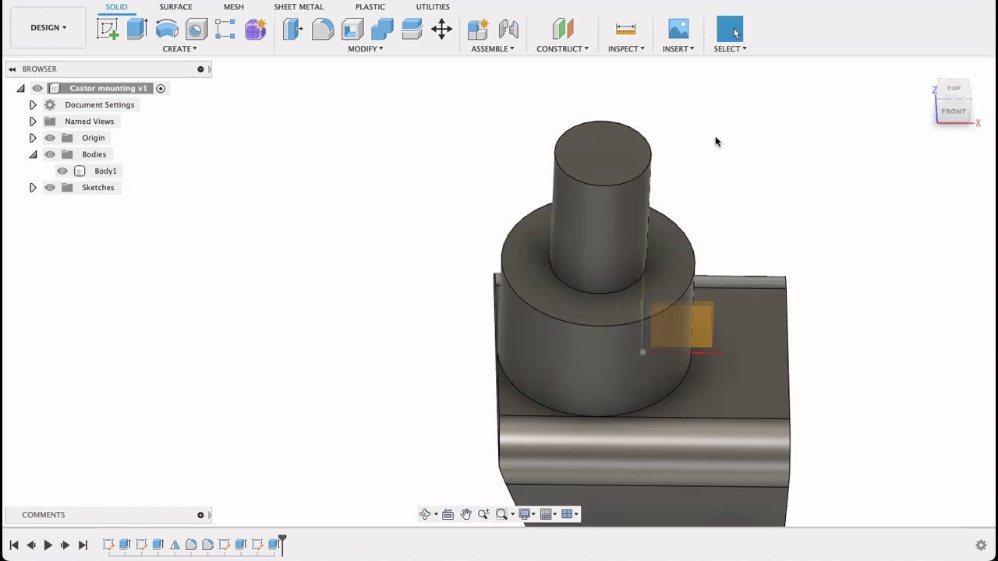
Step: Apply a full-length ISO Metric thread to the stud's cylindrical face and check the thread callout in the reference drawing
left_click(180, 48)
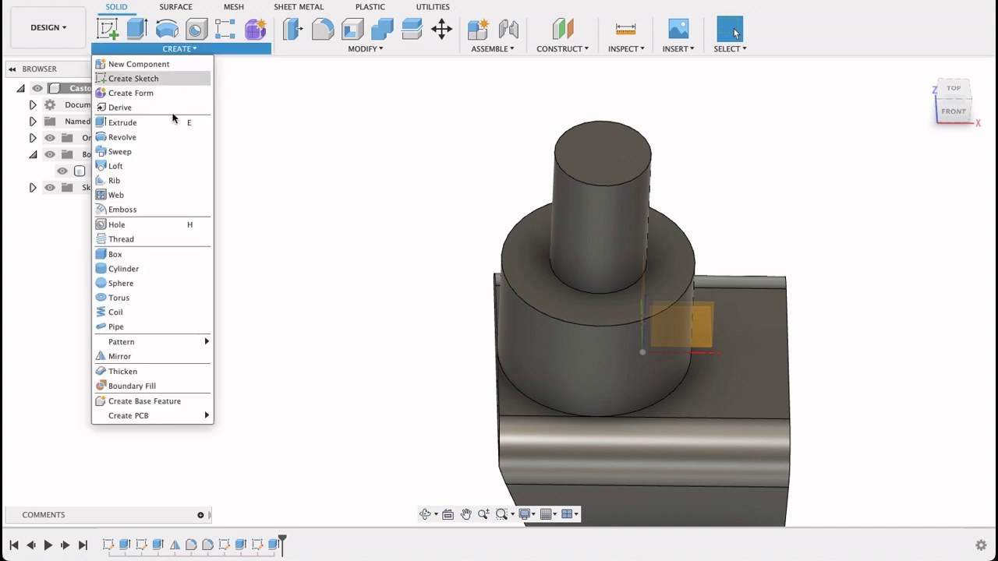
left_click(131, 239)
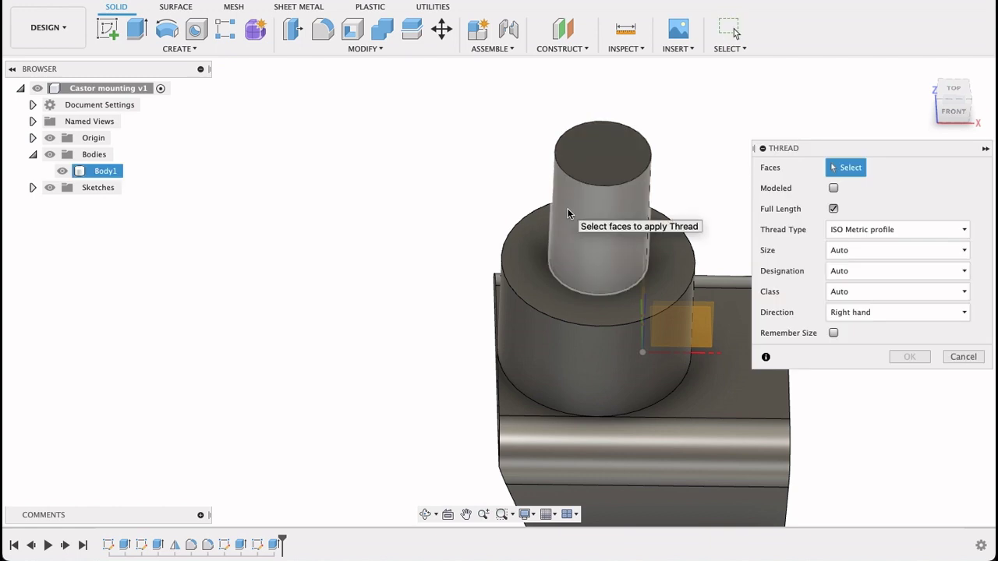
left_click(567, 211)
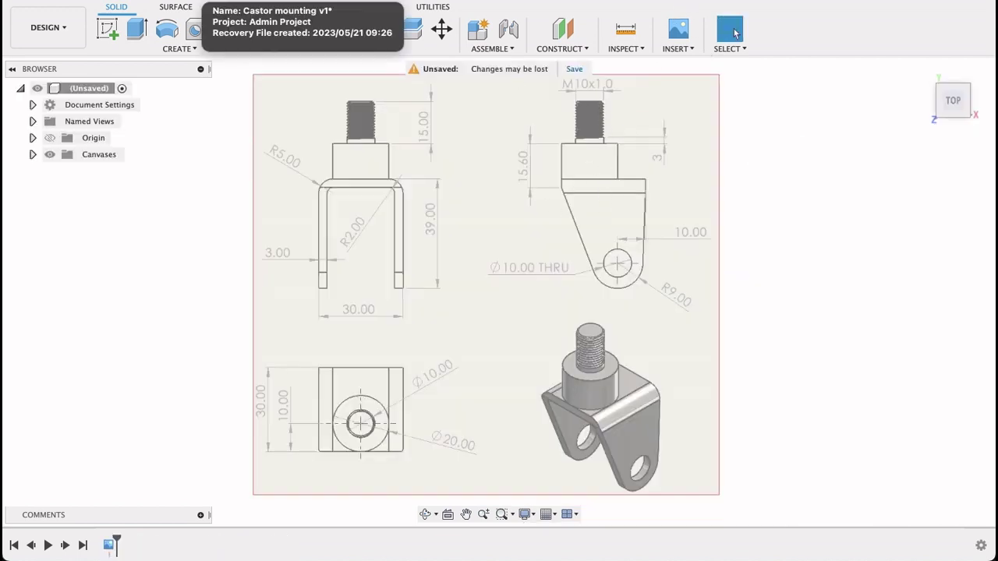
left_click(210, 2)
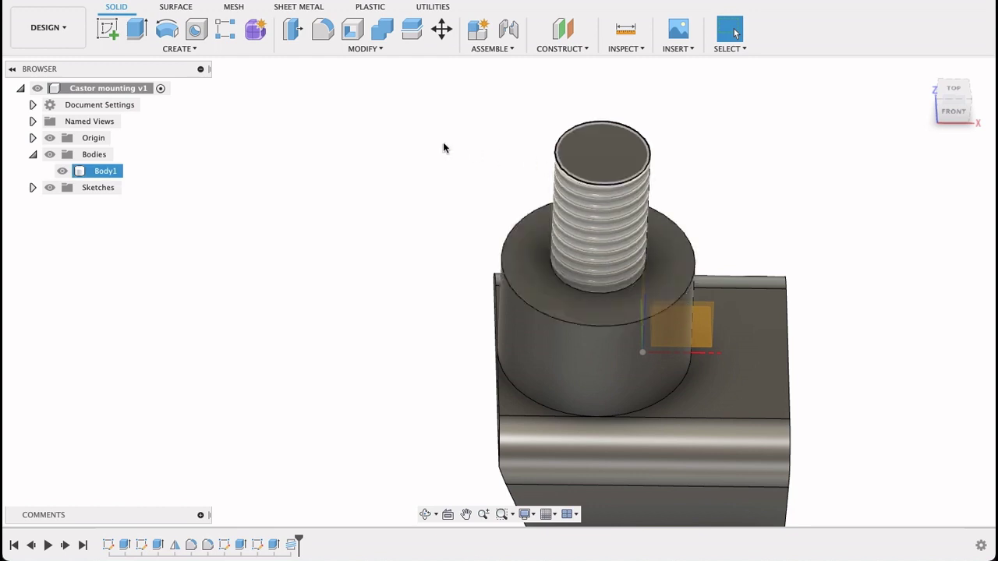
left_click(401, 156)
Step: Edit the stud's thread to use the M10x1 designation
double_click(291, 544)
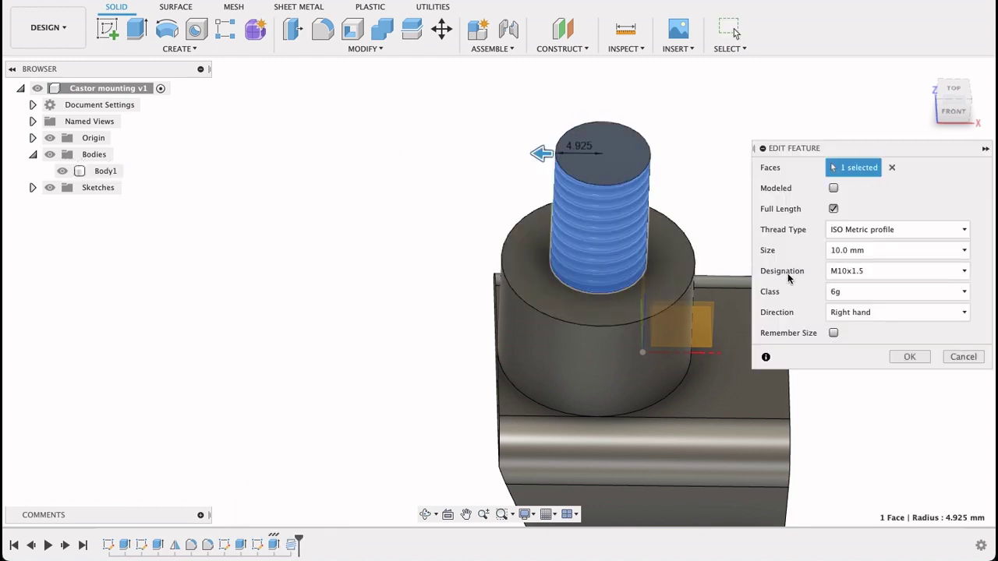
left_click(870, 269)
left_click(867, 332)
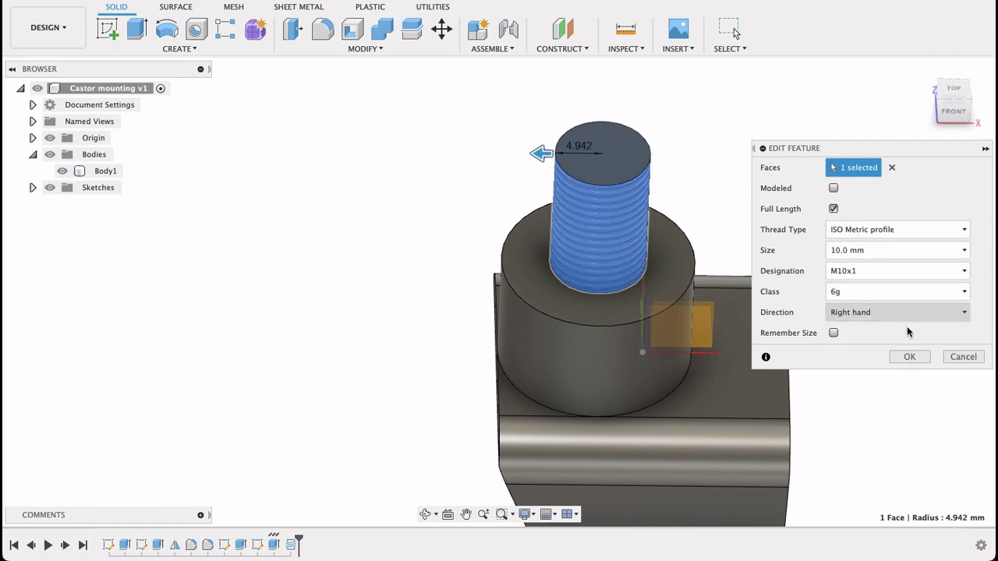
left_click(910, 357)
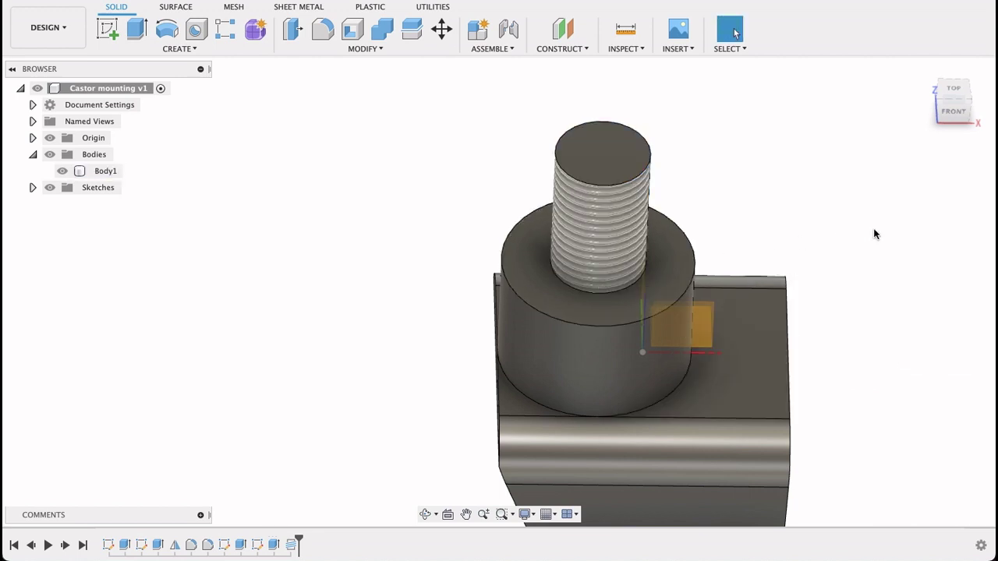
middle_click_drag(893, 247, 895, 219, "shift")
left_click(653, 184)
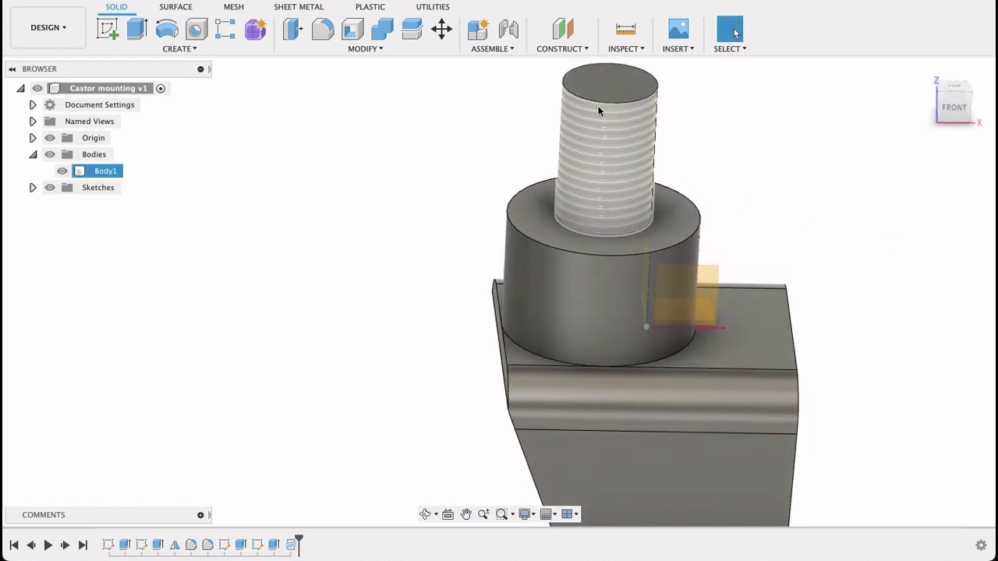
left_click(710, 160)
middle_click_drag(785, 148, 795, 185)
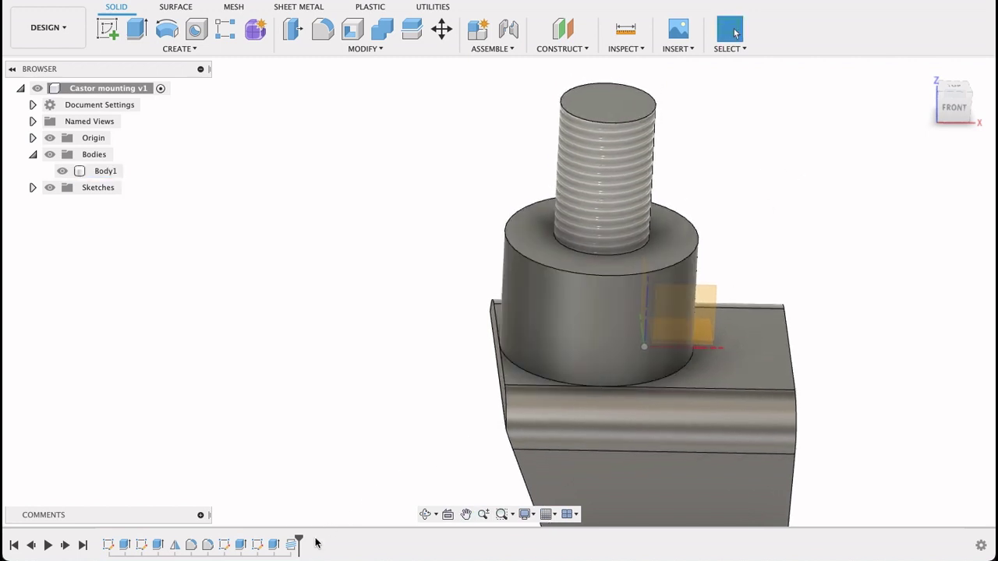
left_click(291, 544)
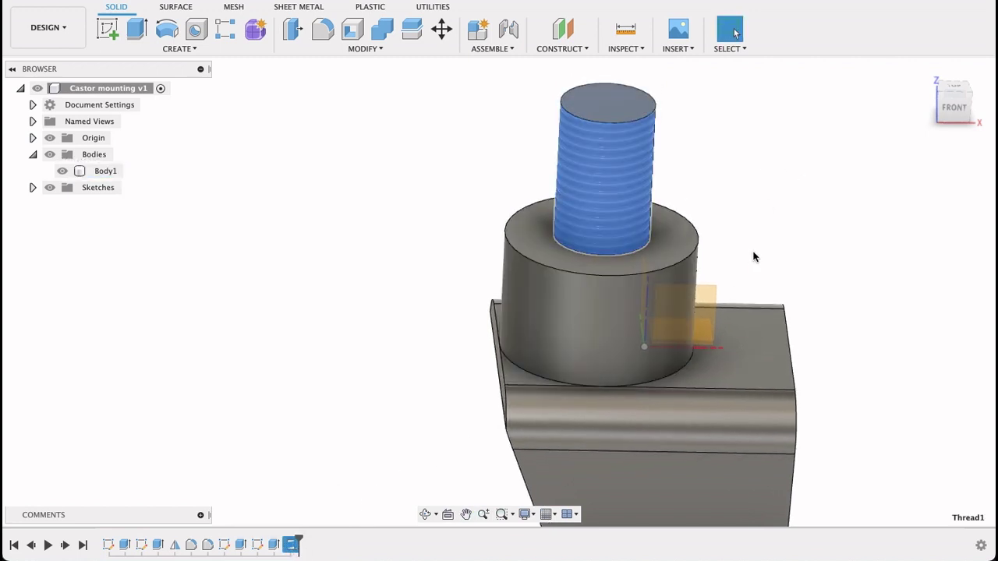
left_click(490, 419)
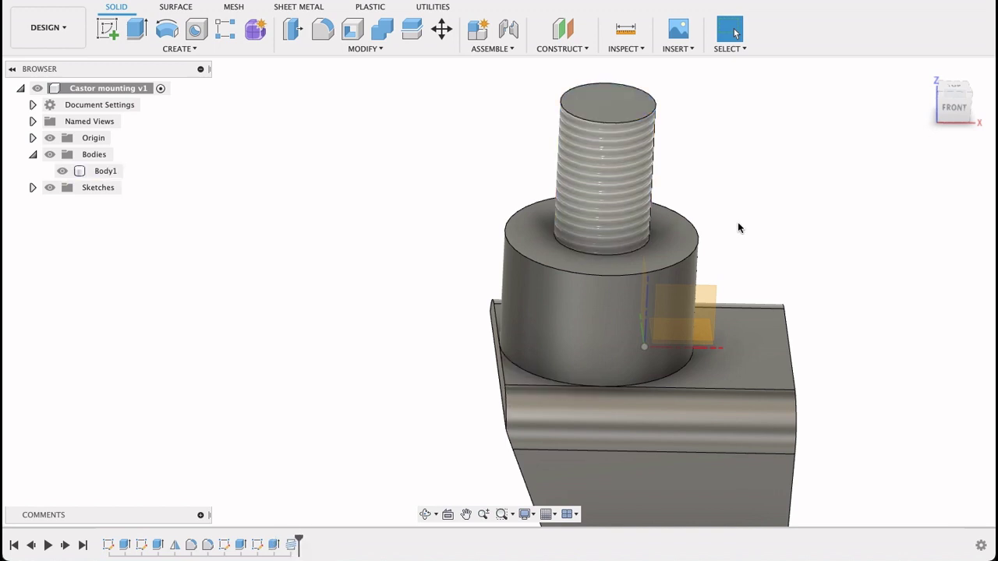
Step: Make the stud's thread modeled and limit it to a 12 mm length instead of the full length
left_click(291, 544)
double_click(290, 546)
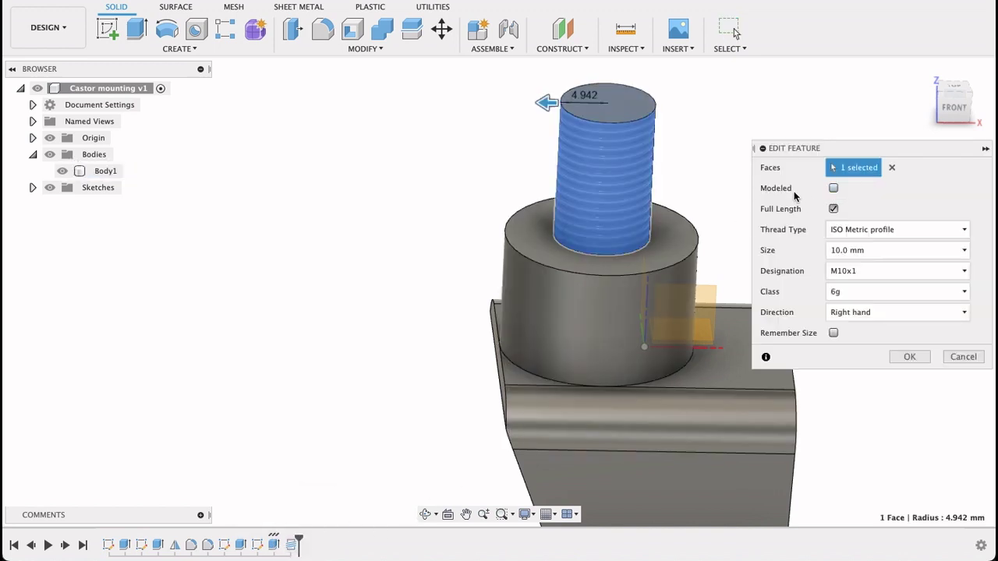
left_click(833, 188)
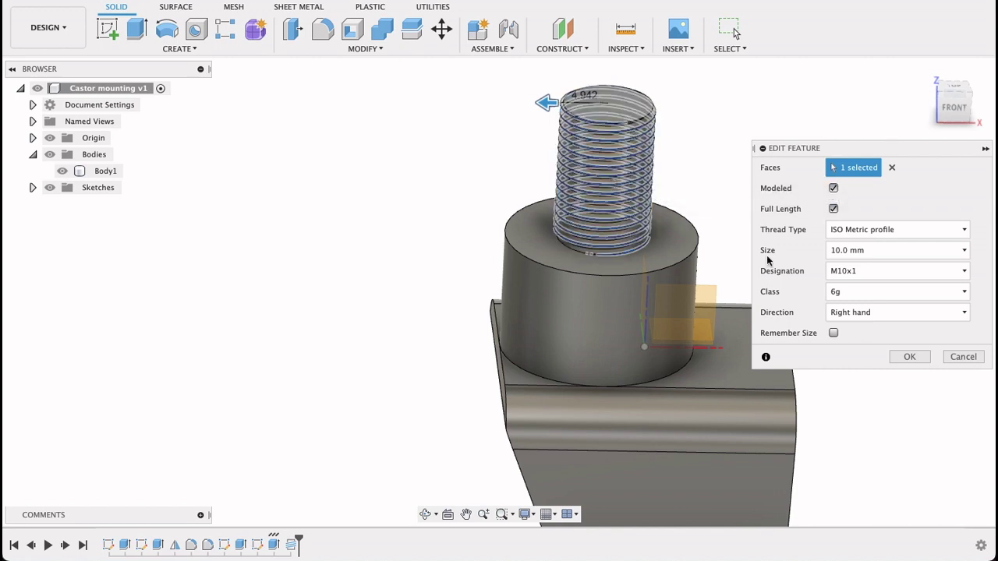
left_click(833, 209)
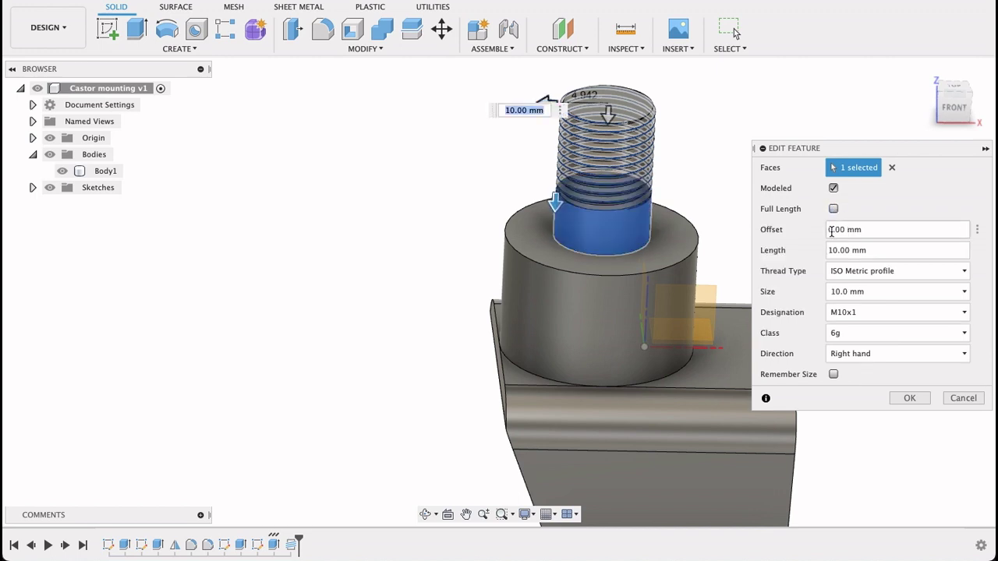
left_click(831, 231)
left_click(838, 247)
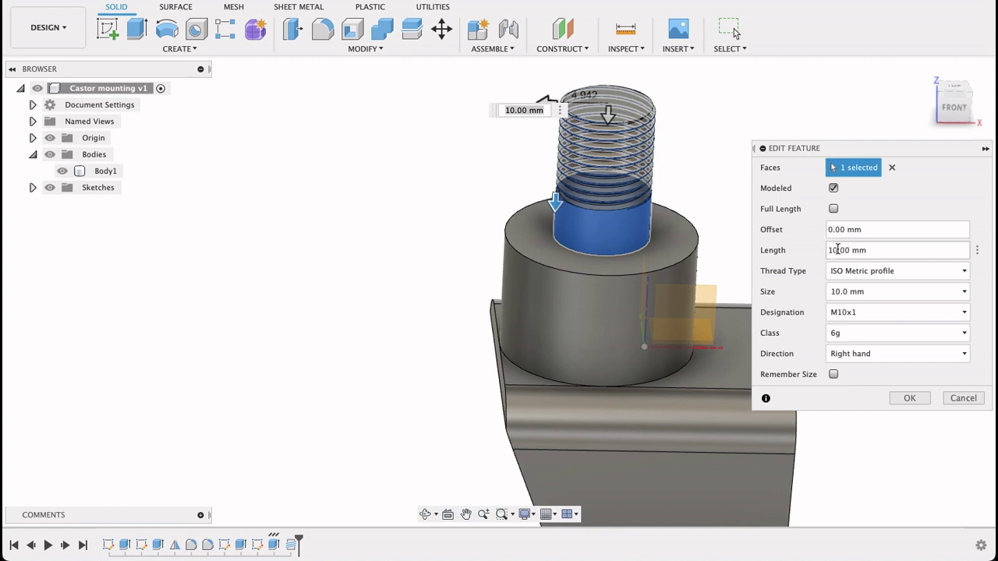
key("BackSpace")
type("2")
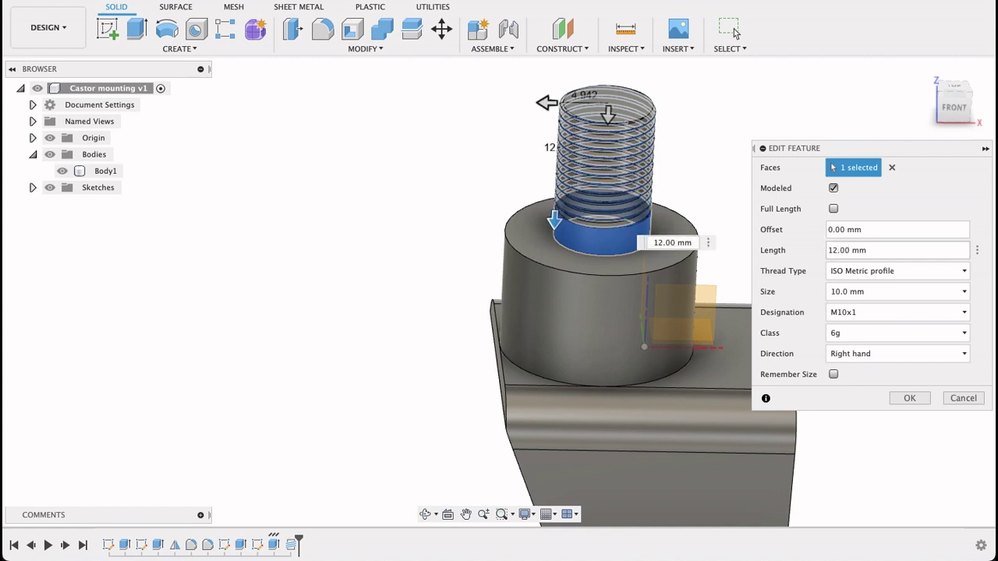
left_click(903, 399)
Step: Inspect the finished bracket and its threaded stud from an isometric view and compare it with the reference drawing
middle_click_drag(855, 357, 873, 331, "shift")
left_click(631, 274)
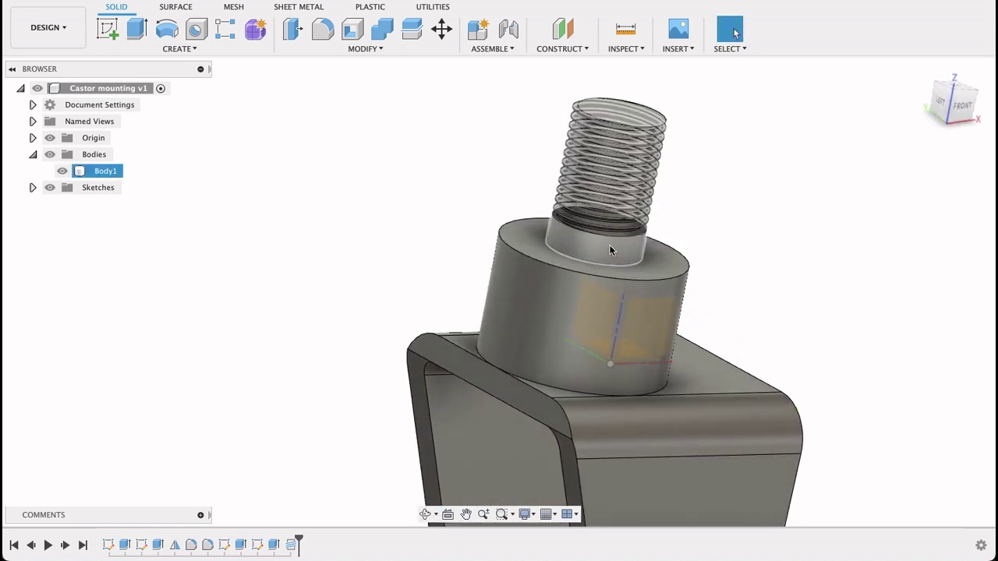
left_click(877, 257)
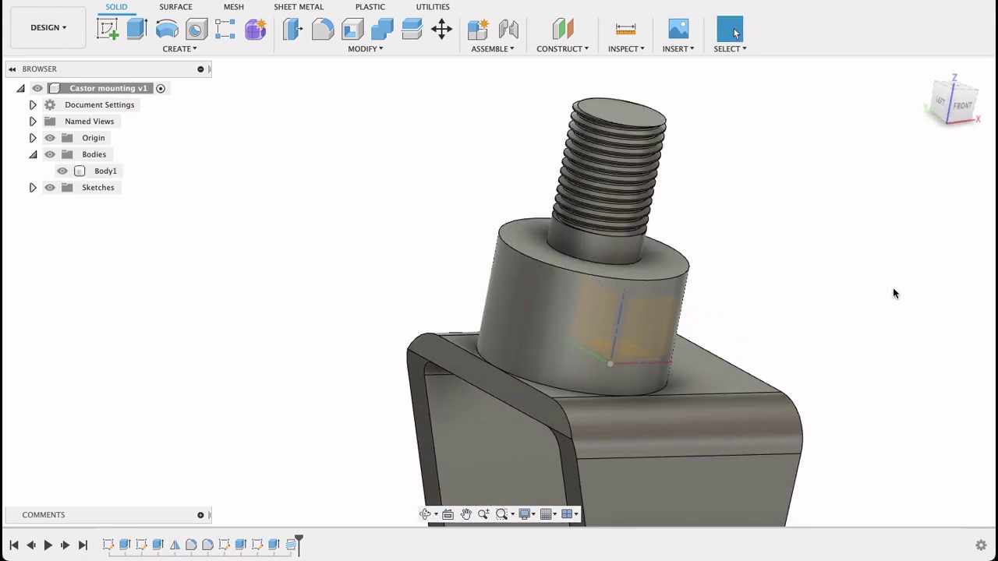
scroll(892, 287, "down", 2)
middle_click_drag(892, 287, 842, 236)
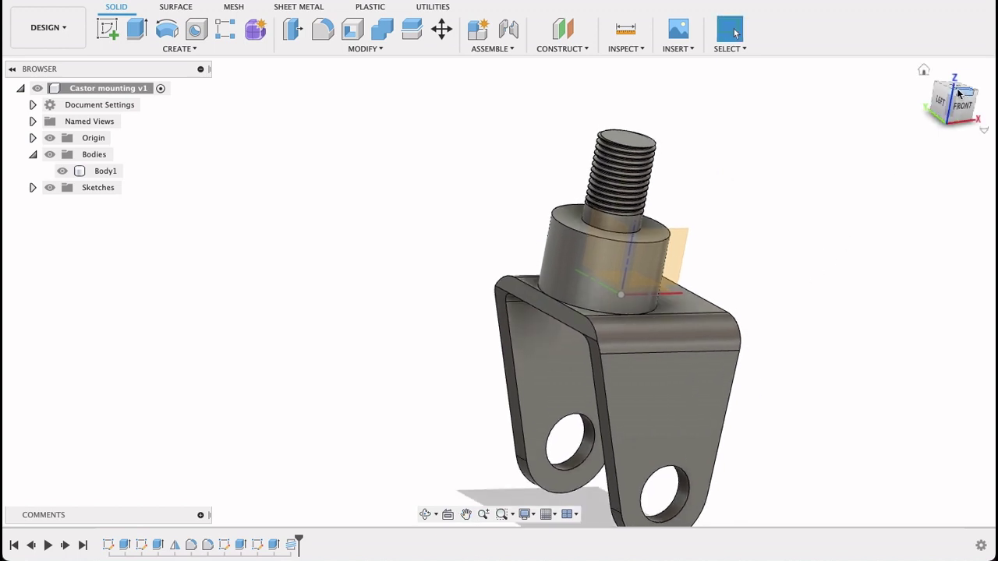
middle_click_drag(891, 200, 800, 194)
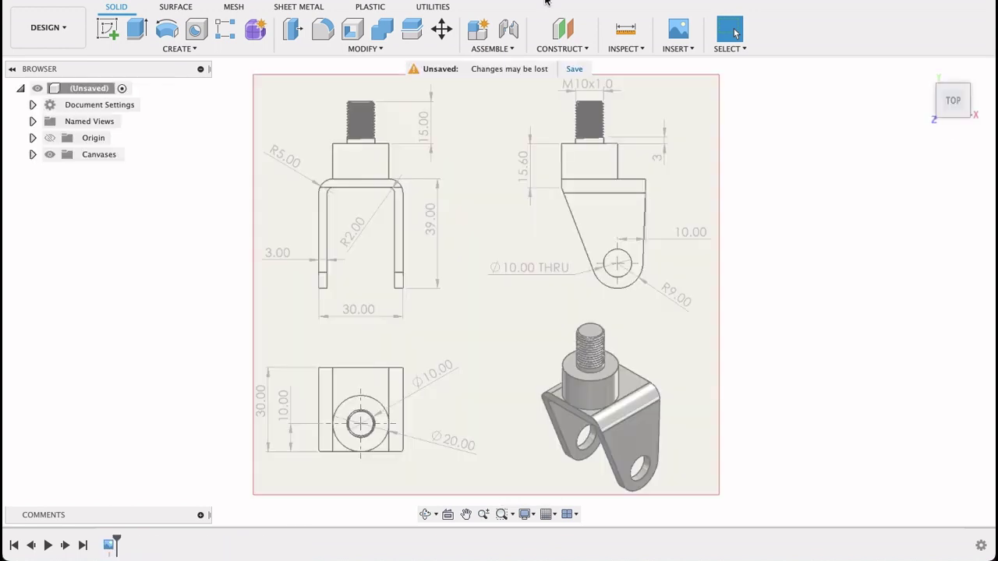
left_click(260, 2)
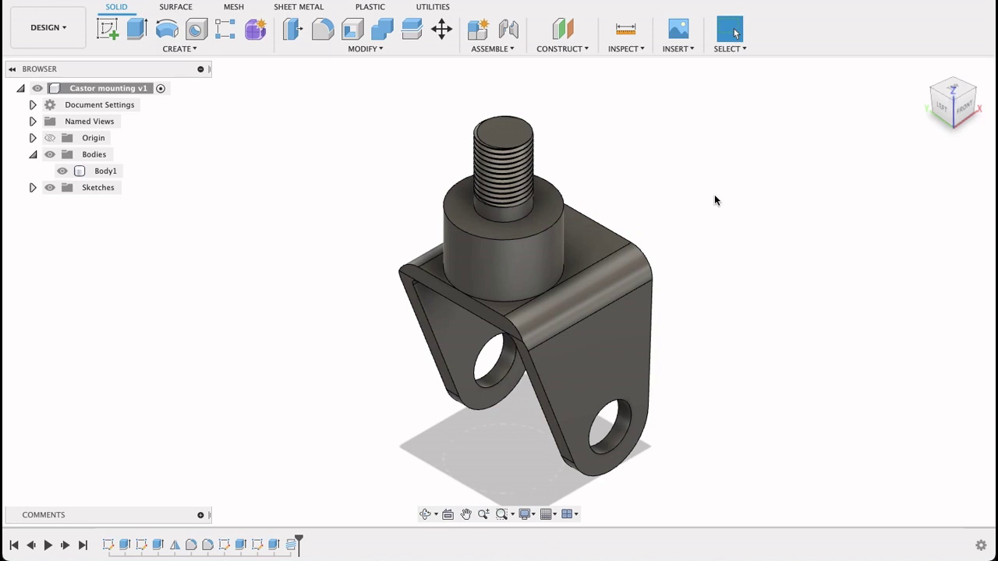
left_click(599, 2)
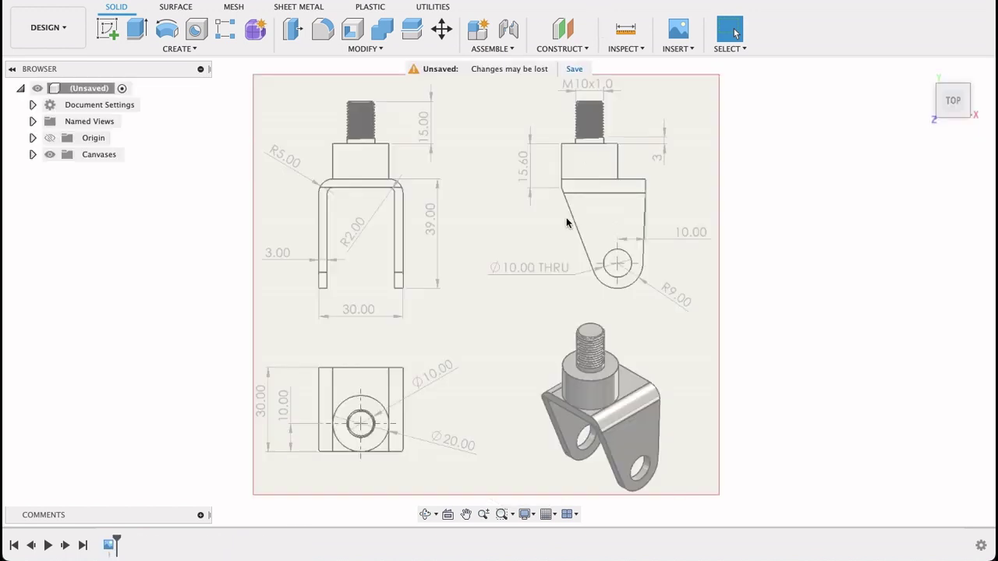